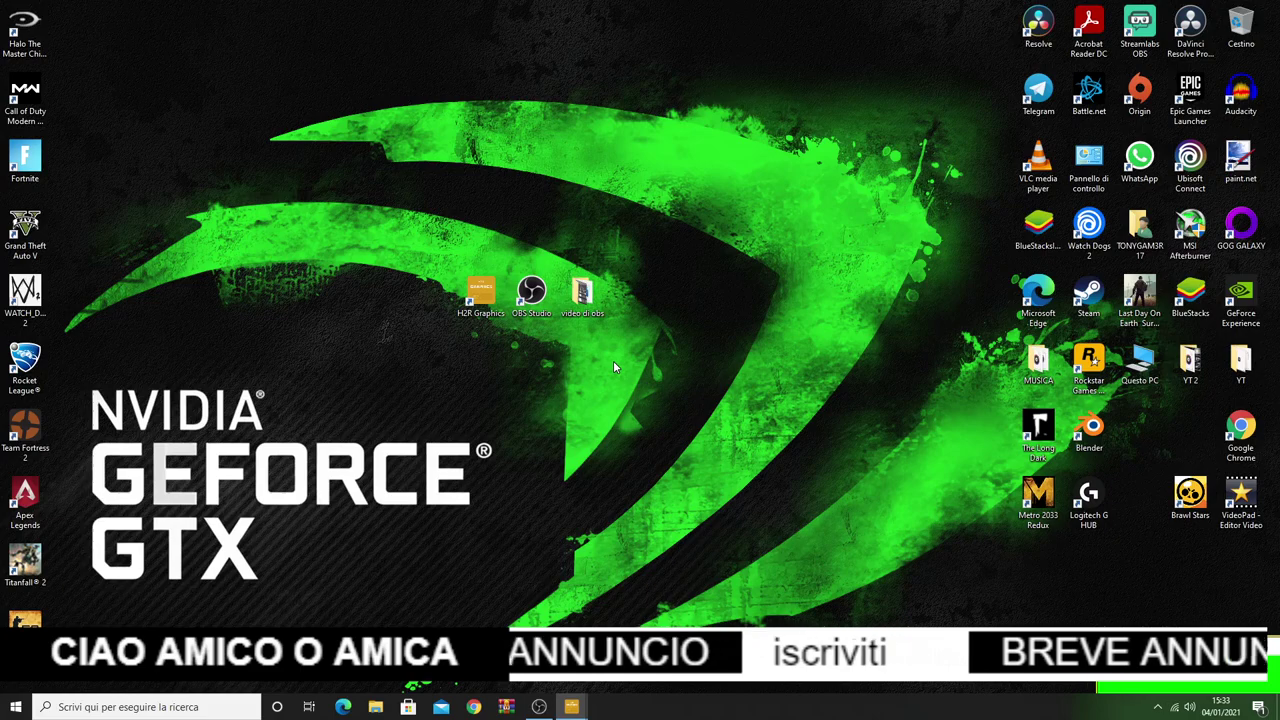
Search Google for H2R GRAPHICS, then bring up the download section of the Here to Record page.
drag(481, 292, 388, 375)
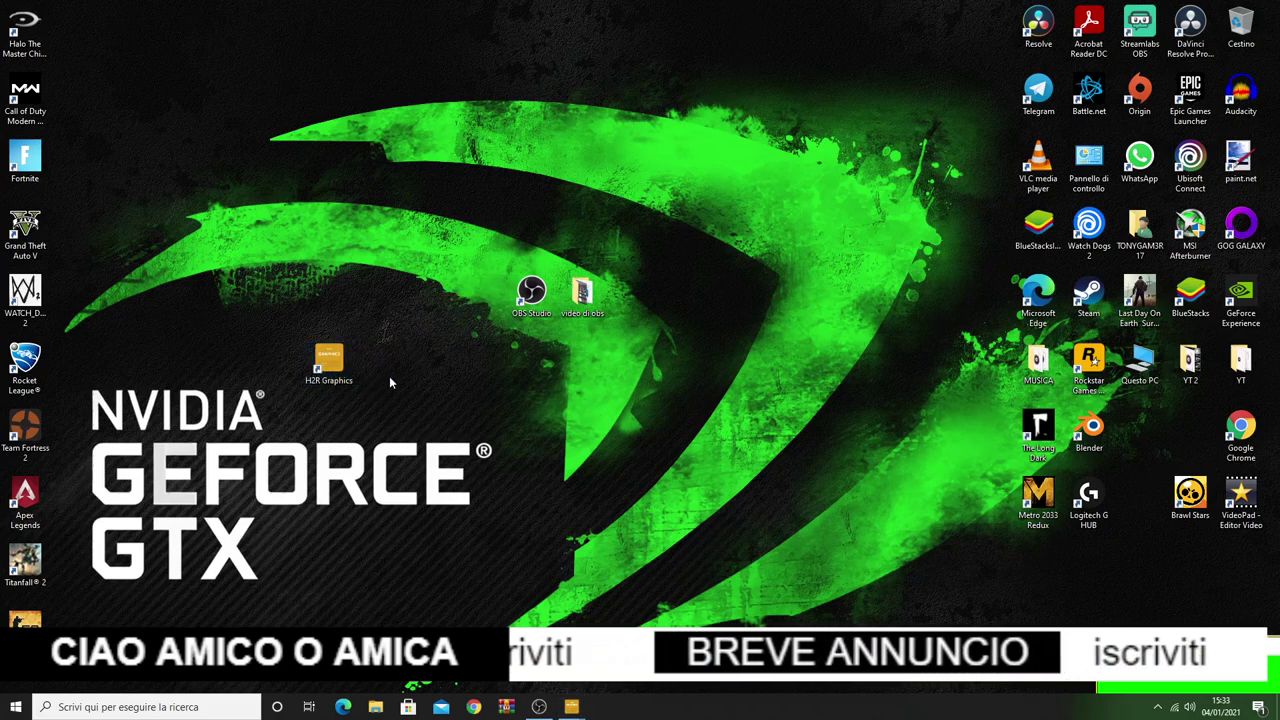
click(473, 707)
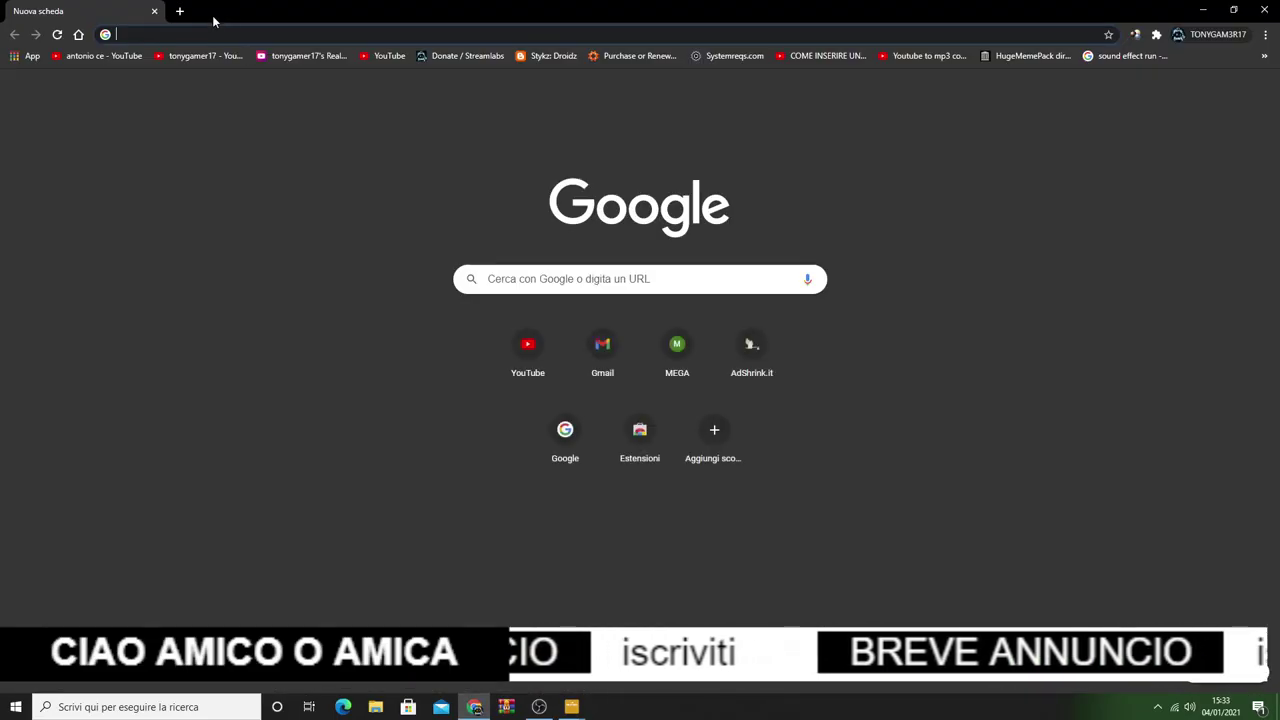
click(203, 35)
text(h)
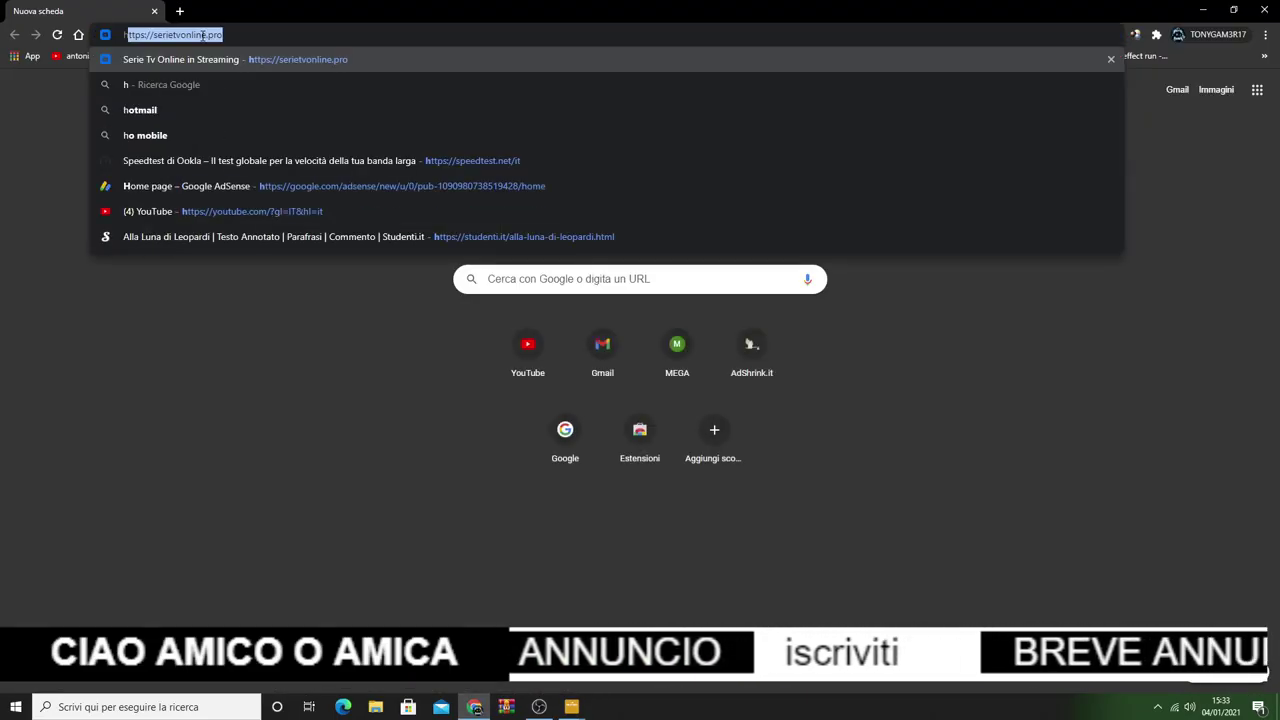
text(2R GRAPHICS)
key(Return)
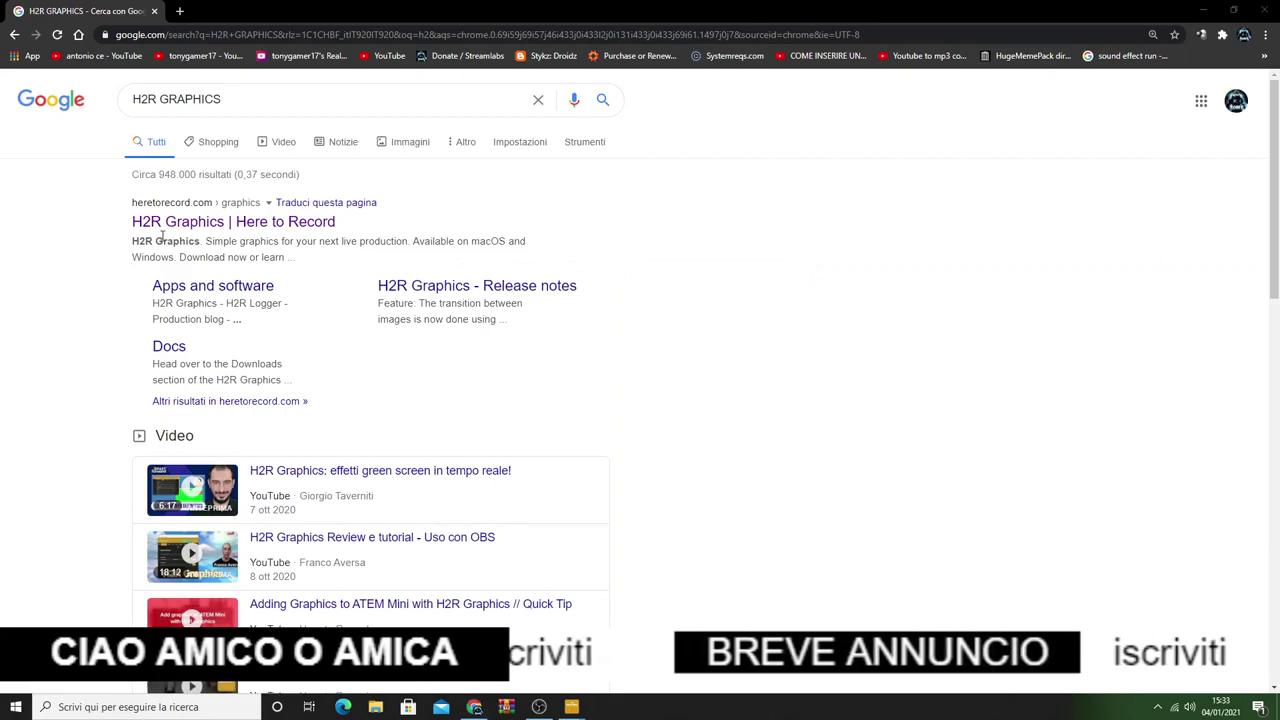
click(160, 224)
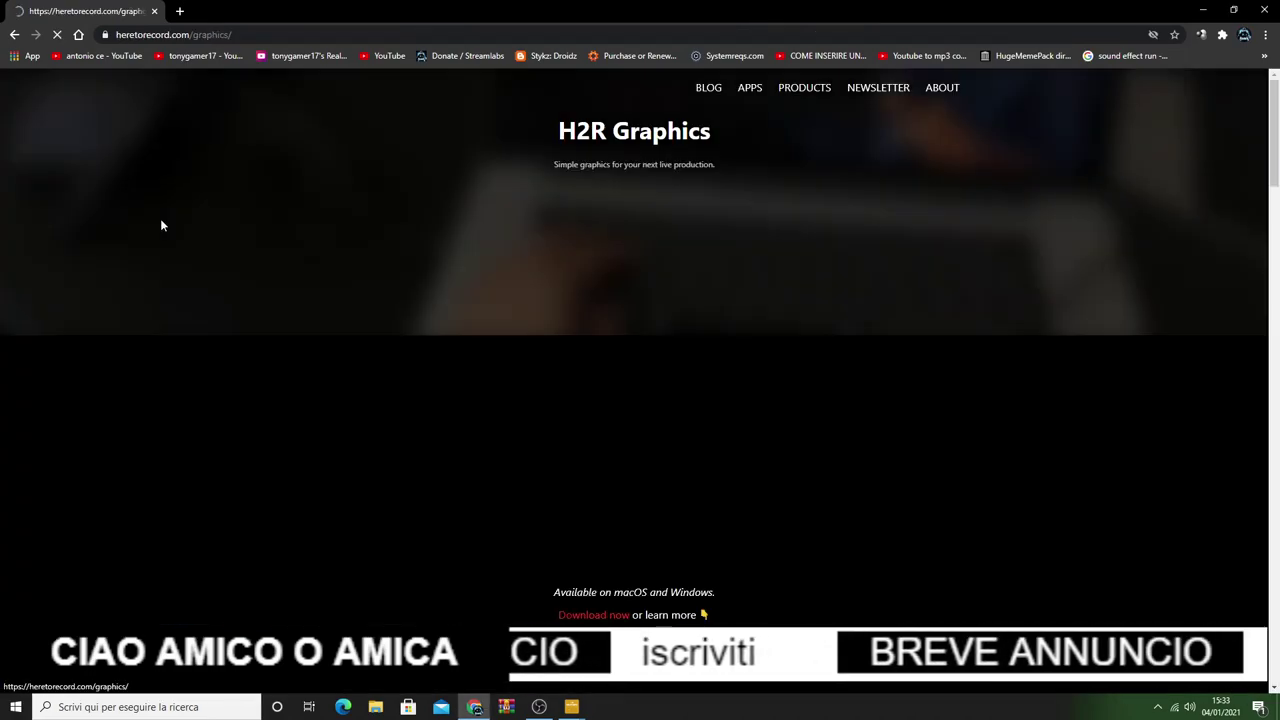
scroll(773, 383, down, 10)
scroll(773, 383, down, 10)
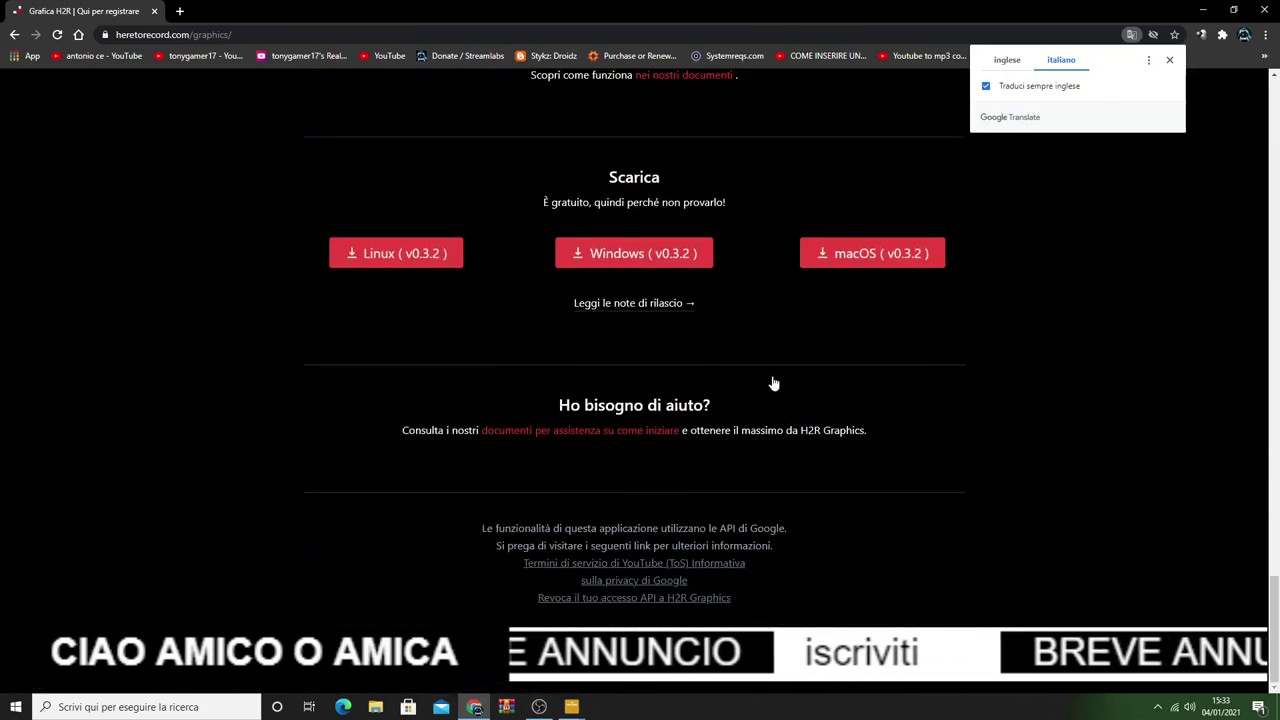
scroll(770, 385, up, 1)
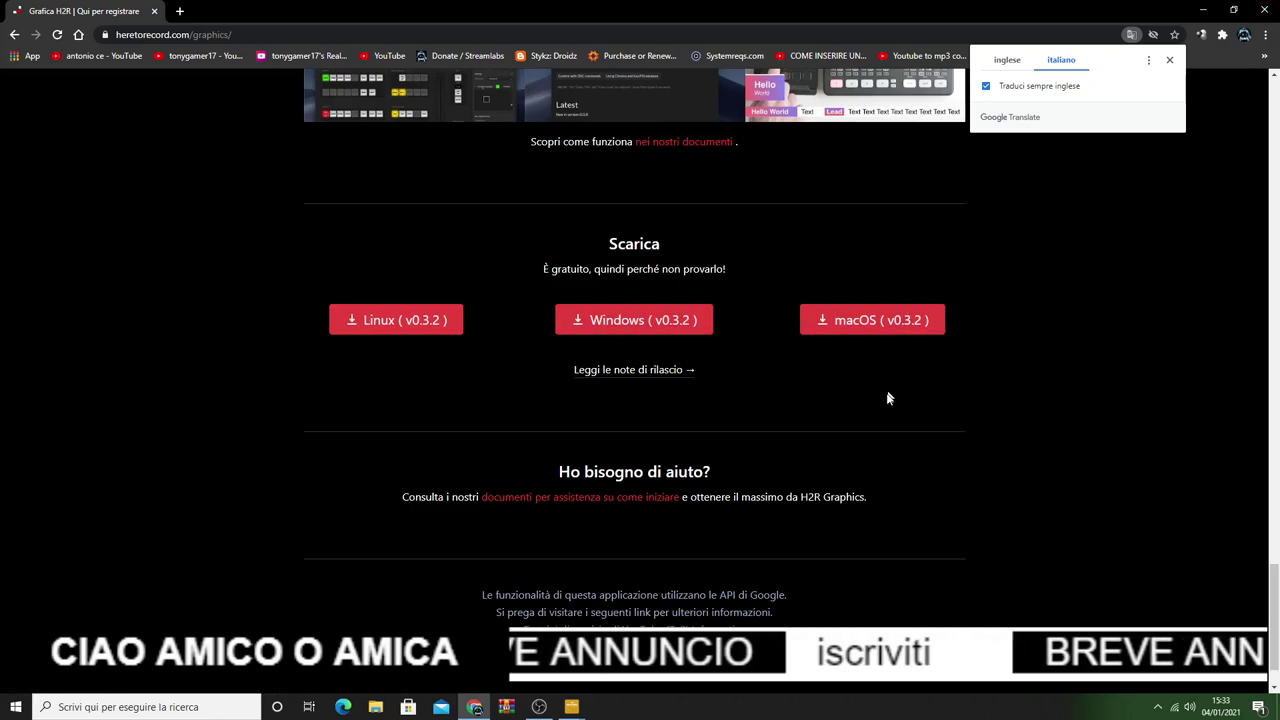
scroll(873, 481, up, 5)
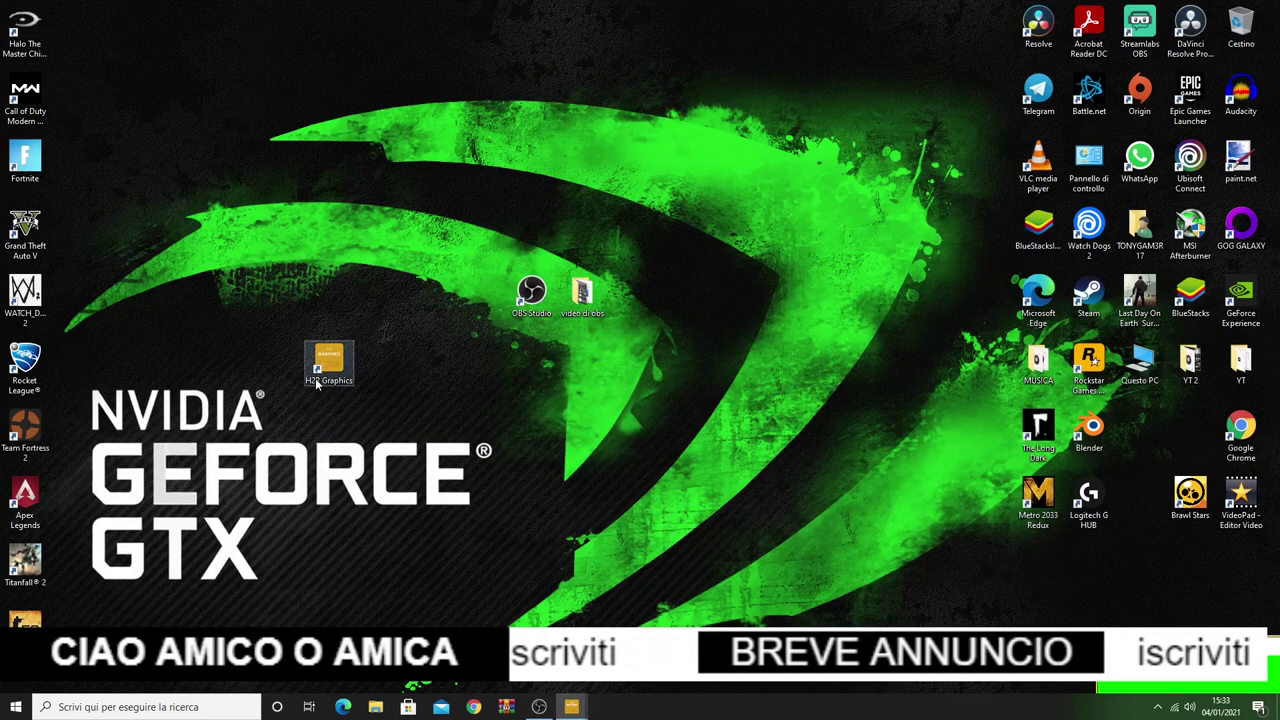
Place the H2R Graphics shortcut back beside OBS Studio on the desktop and switch to OBS.
drag(345, 345, 475, 276)
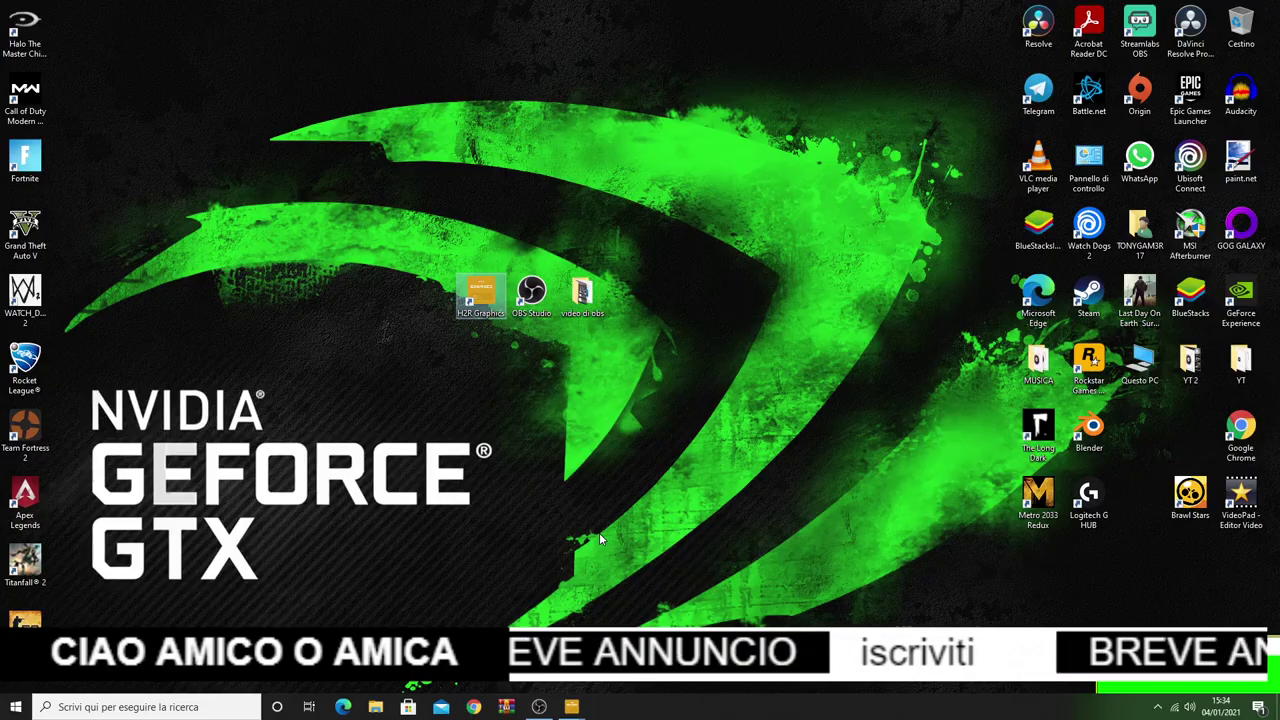
click(539, 706)
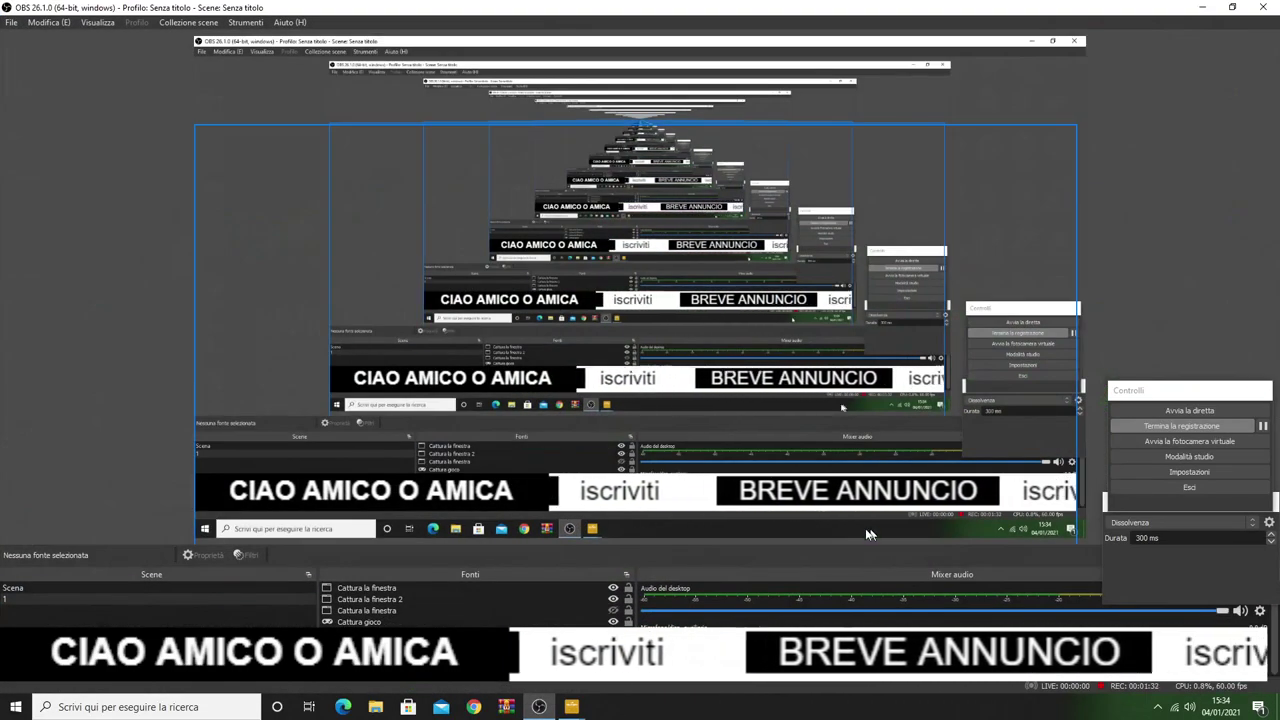
click(1203, 7)
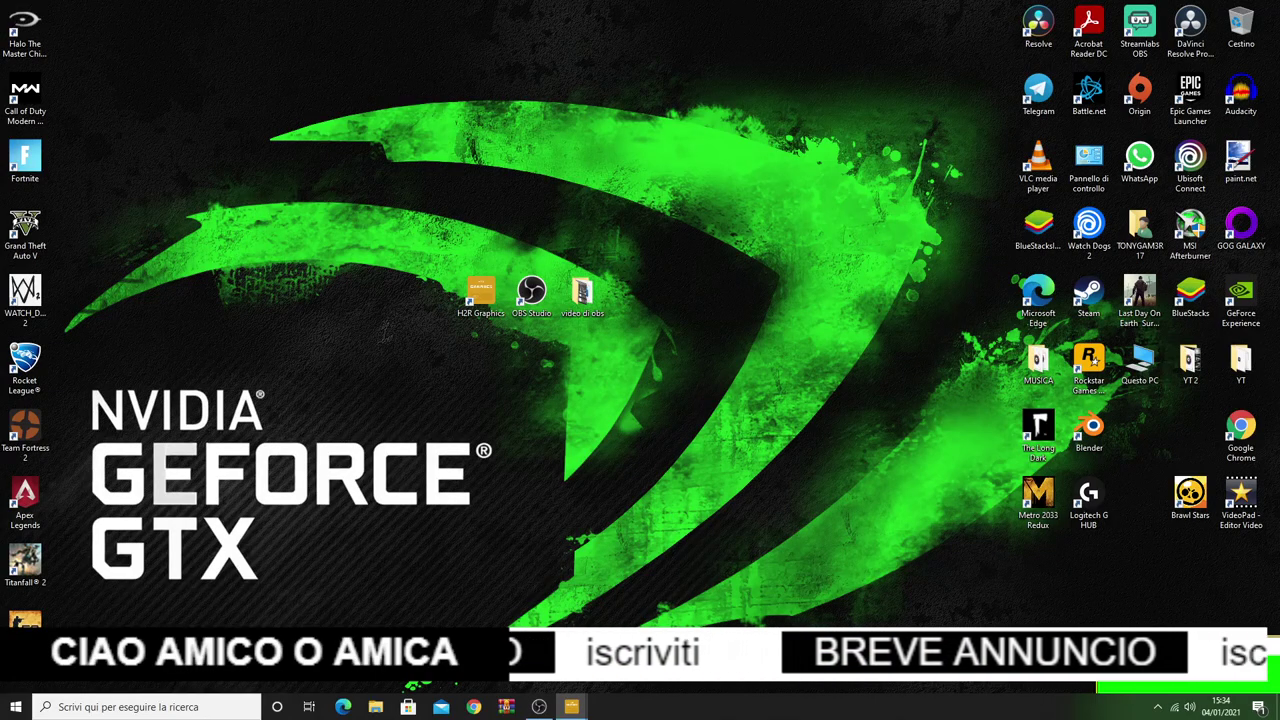
click(539, 707)
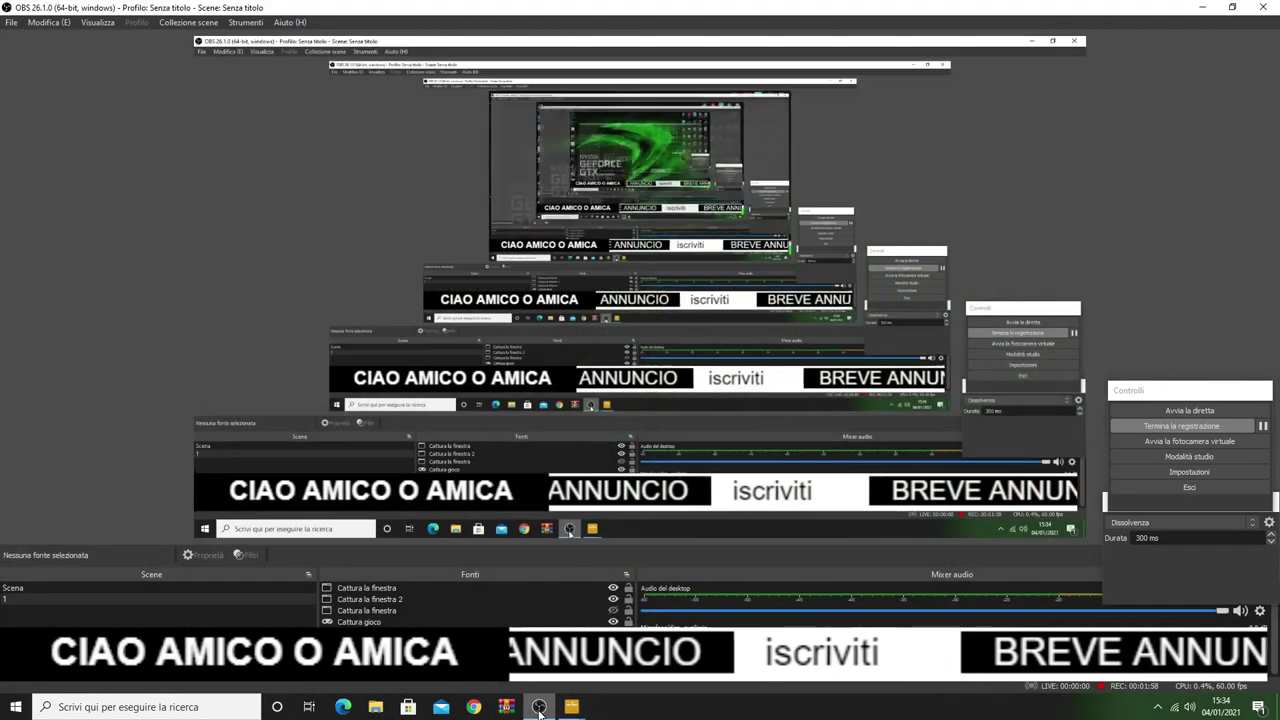
Start adding a new window capture source (Cattura la finestra) to the scene.
click(408, 588)
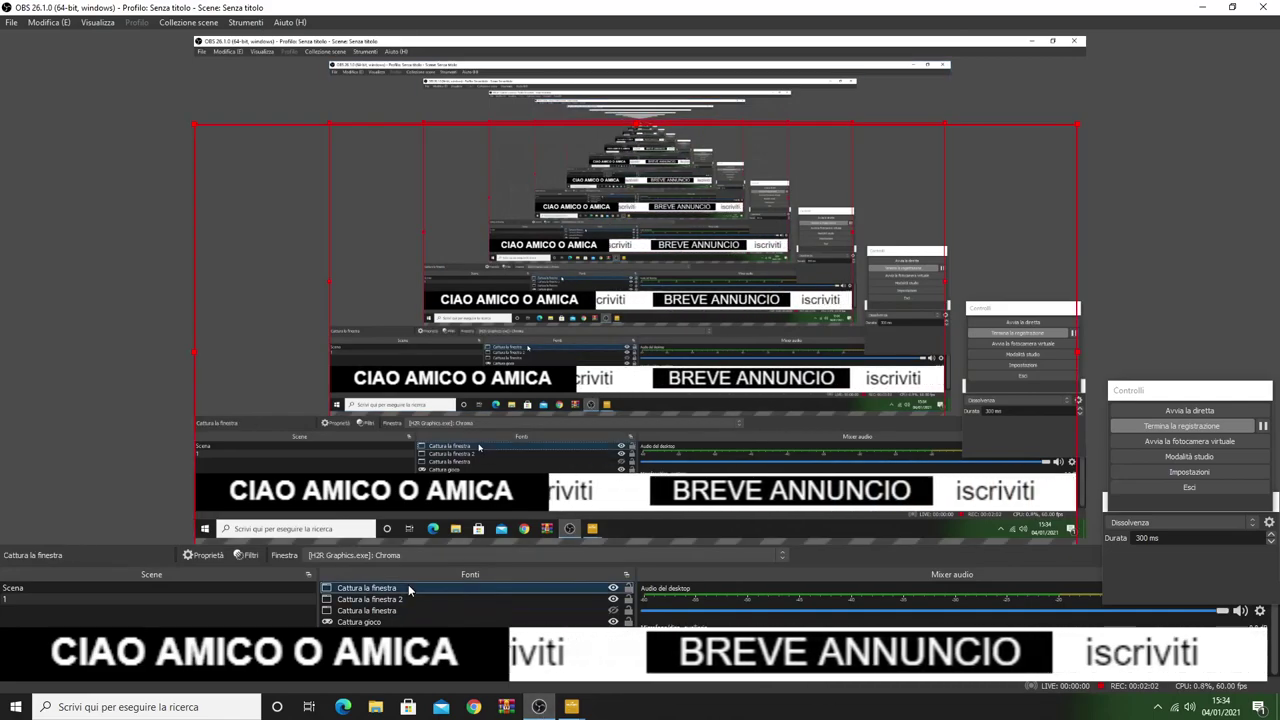
right_click(408, 588)
mouse_move(492, 252)
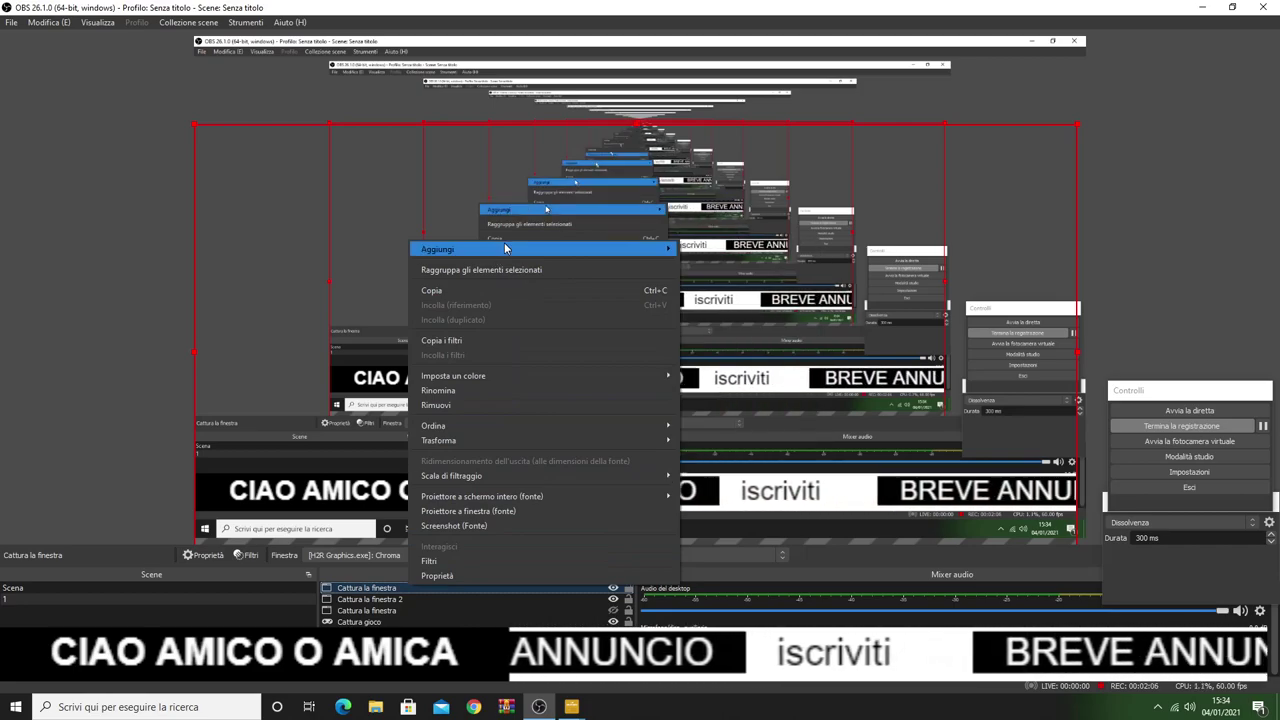
click(364, 688)
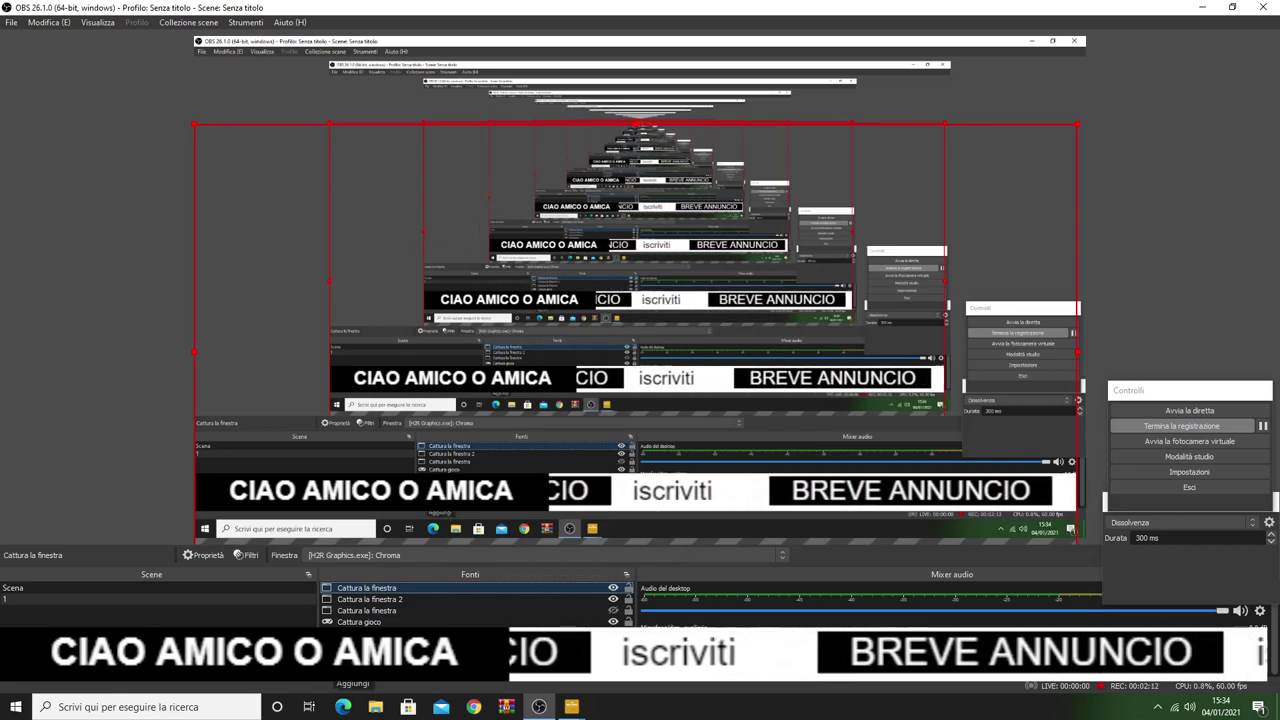
click(332, 668)
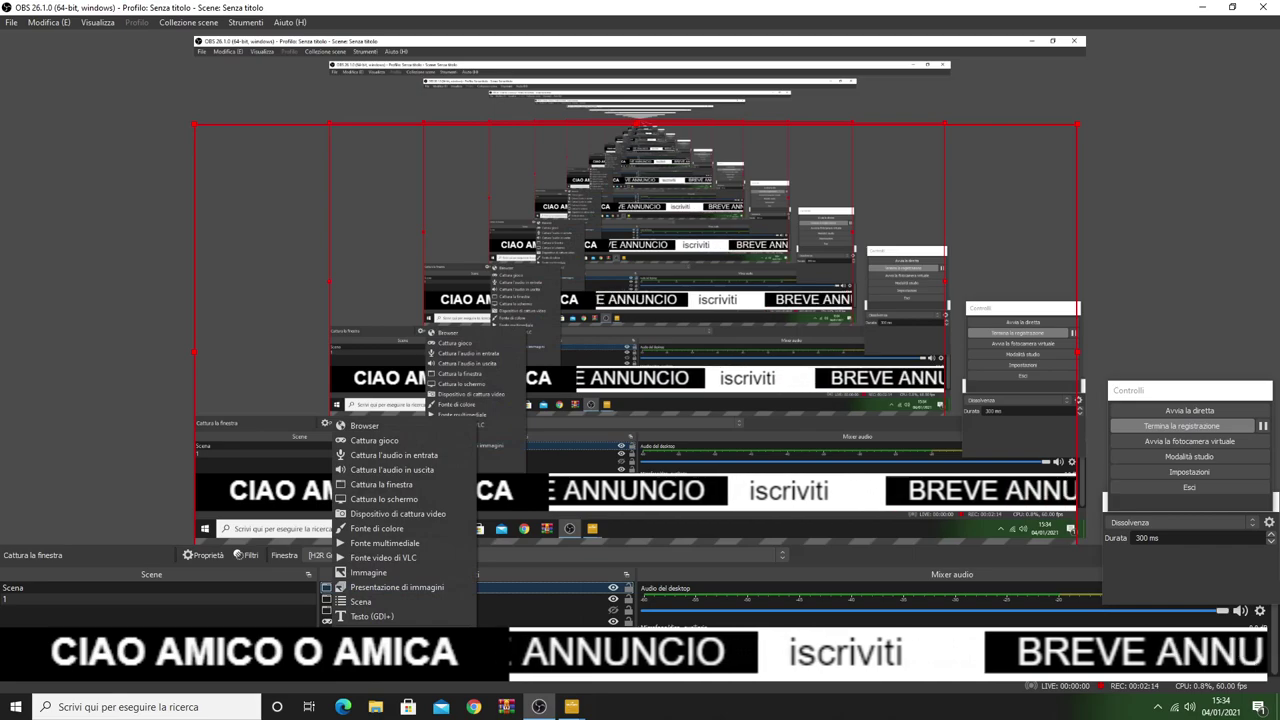
click(378, 486)
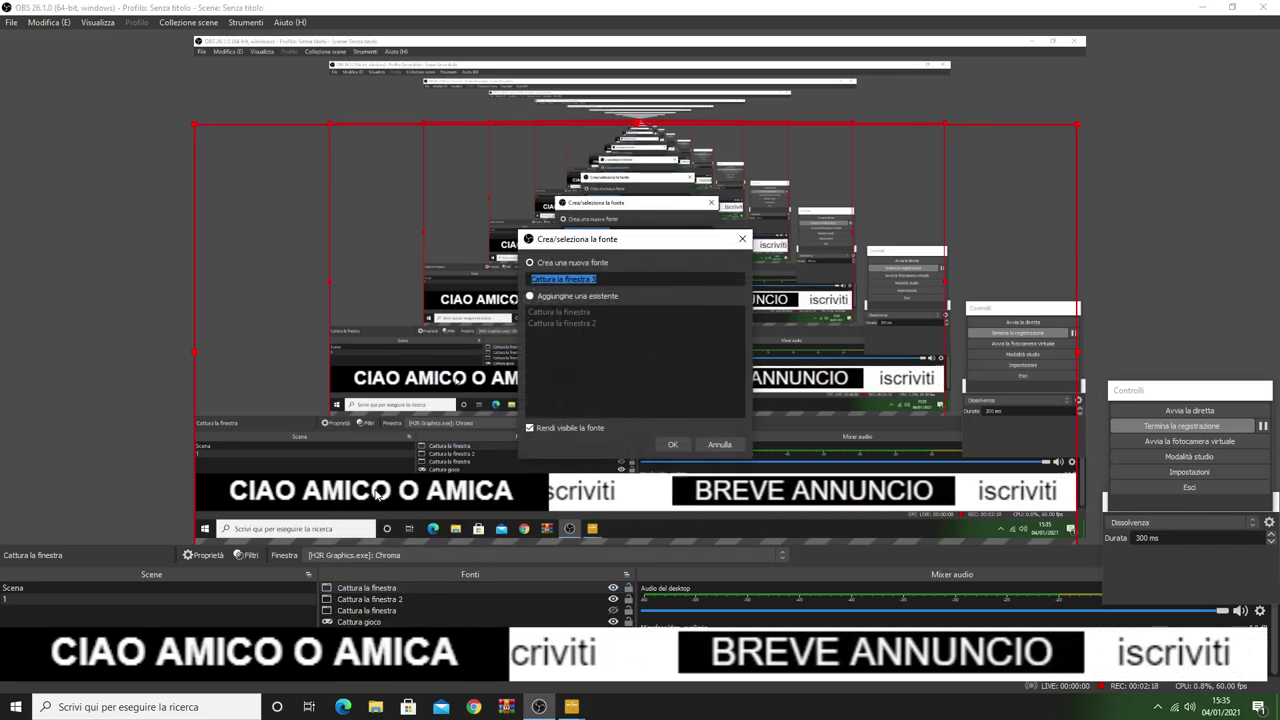
Bring the H2R Graphics Chroma output window into view over OBS, examine its green background and ticker, and minimise it.
click(571, 707)
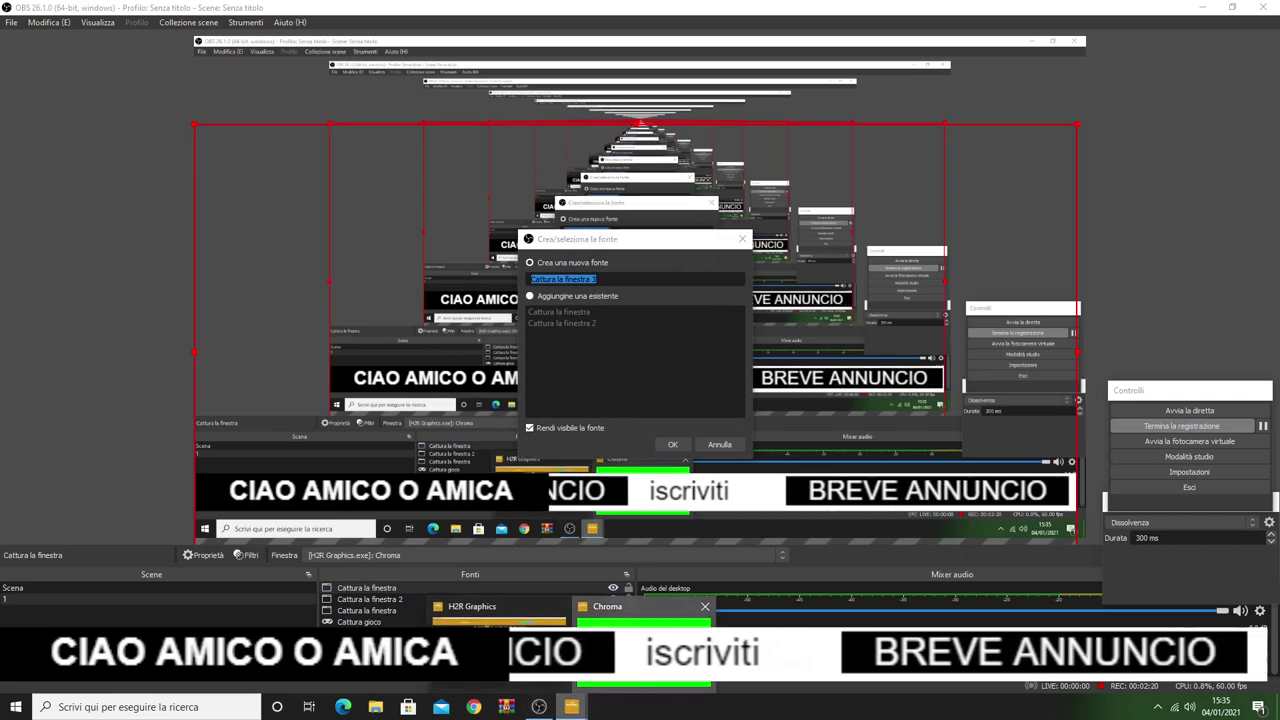
click(636, 650)
drag(1210, 647, 892, 315)
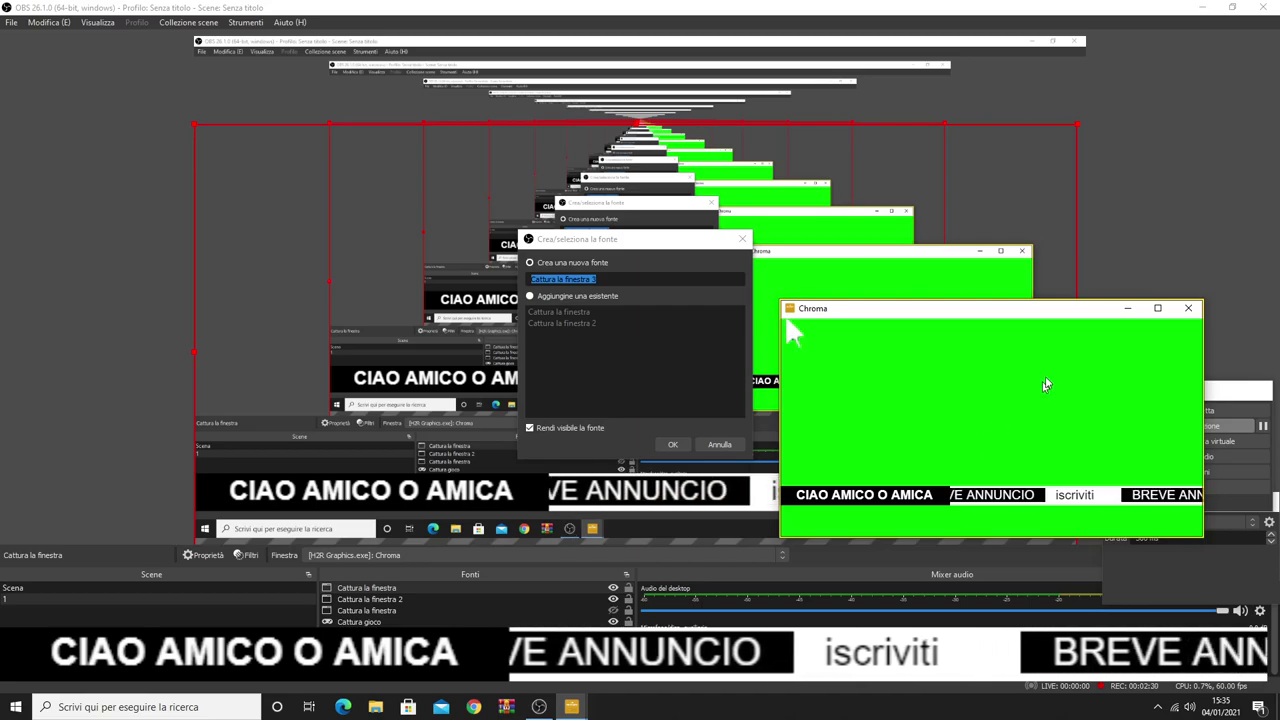
click(1126, 312)
In H2R Graphics, set the ticker title to COME STAI? and show the updated ticker.
click(1205, 7)
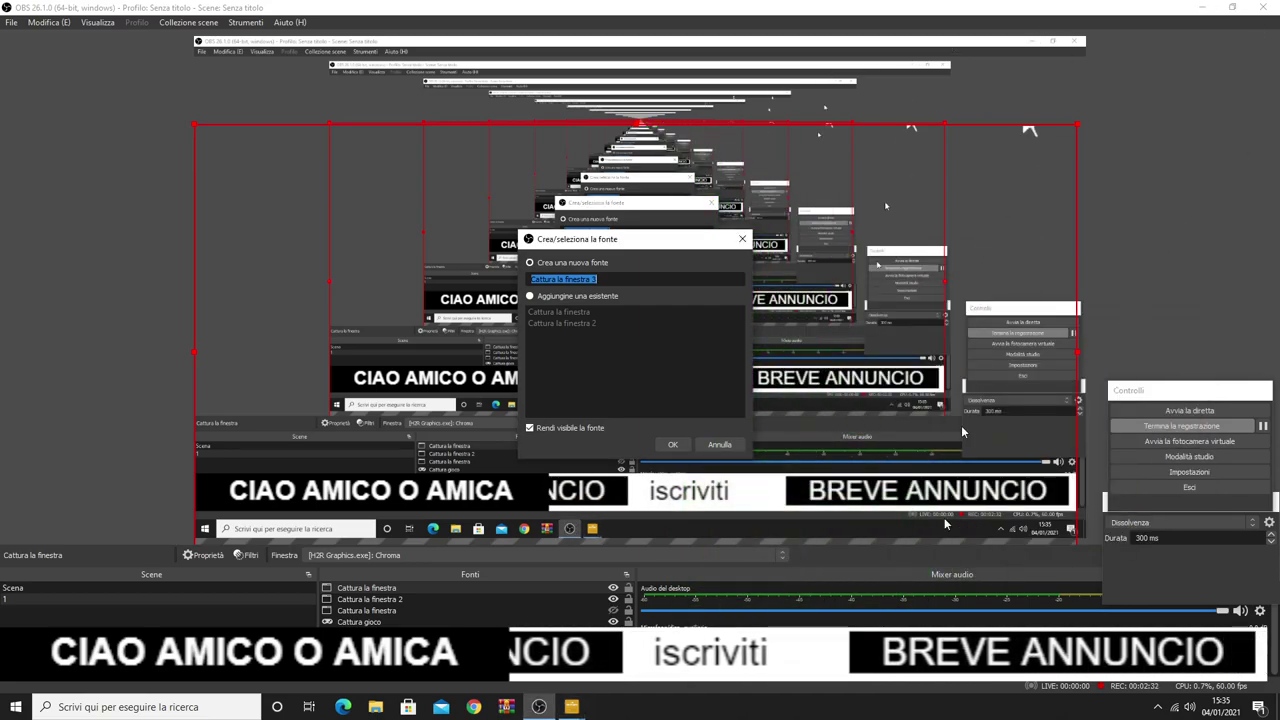
click(1277, 712)
mouse_move(570, 710)
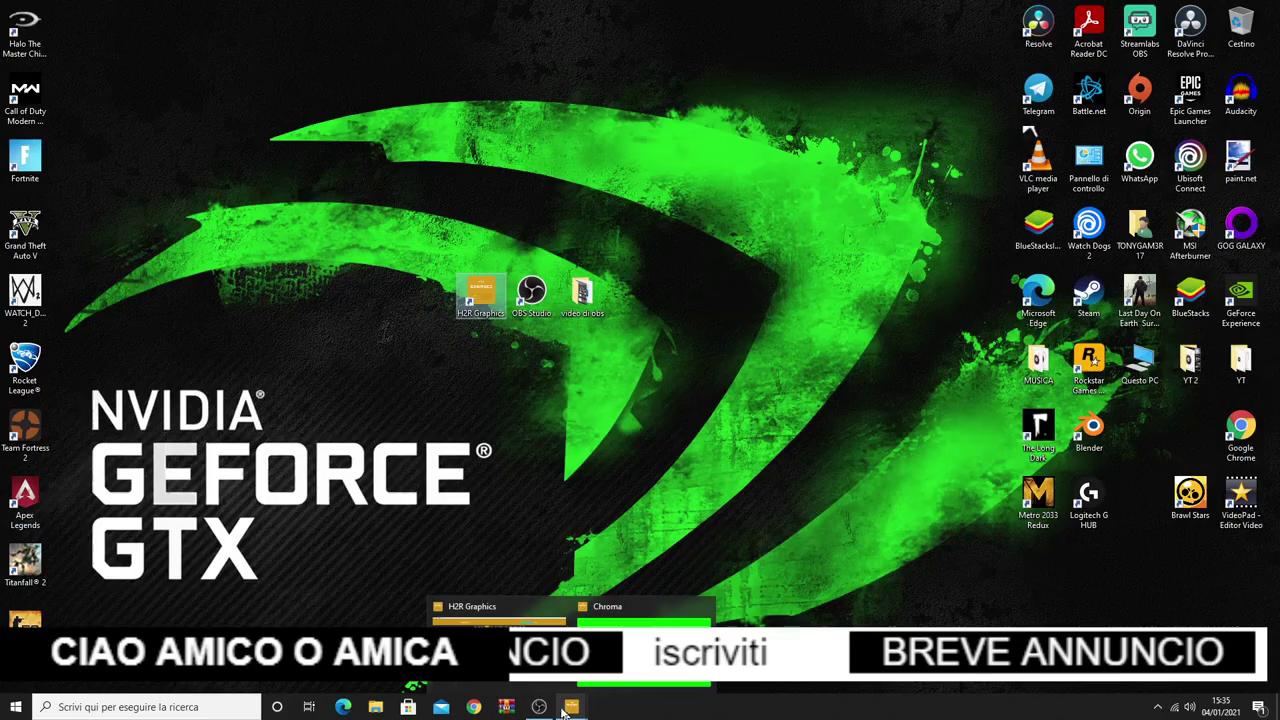
click(500, 652)
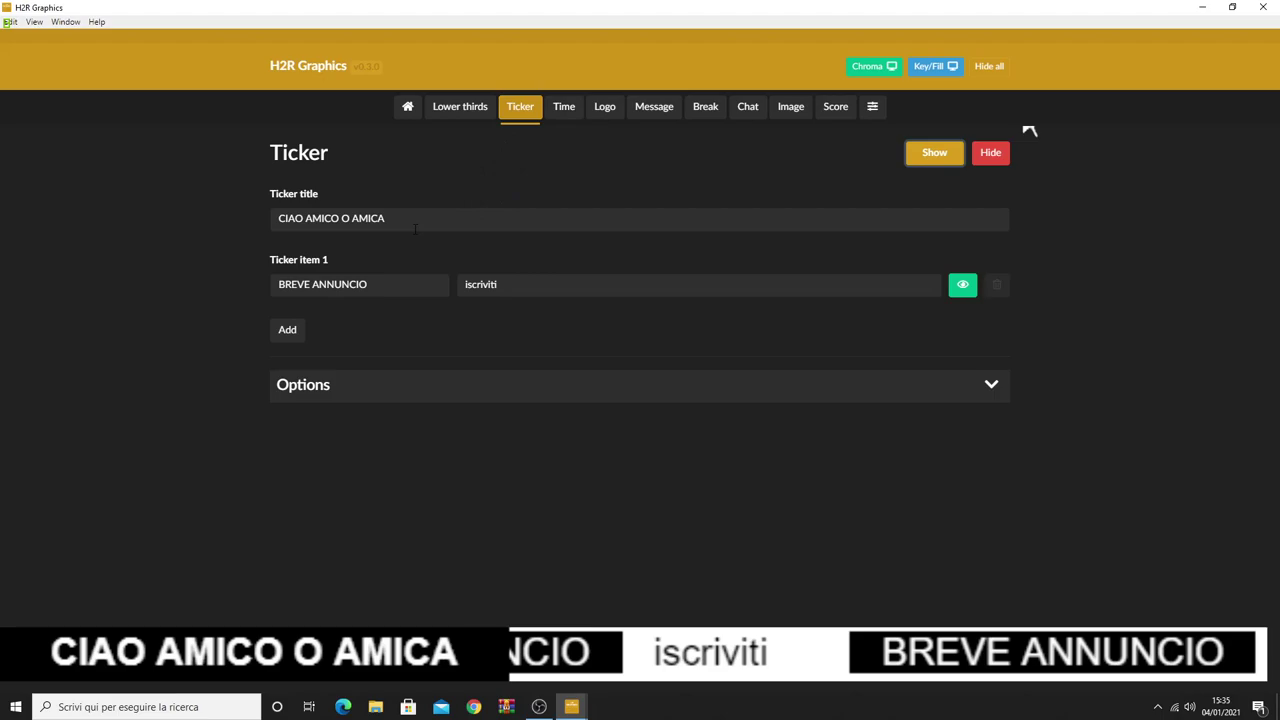
drag(415, 229, 266, 260)
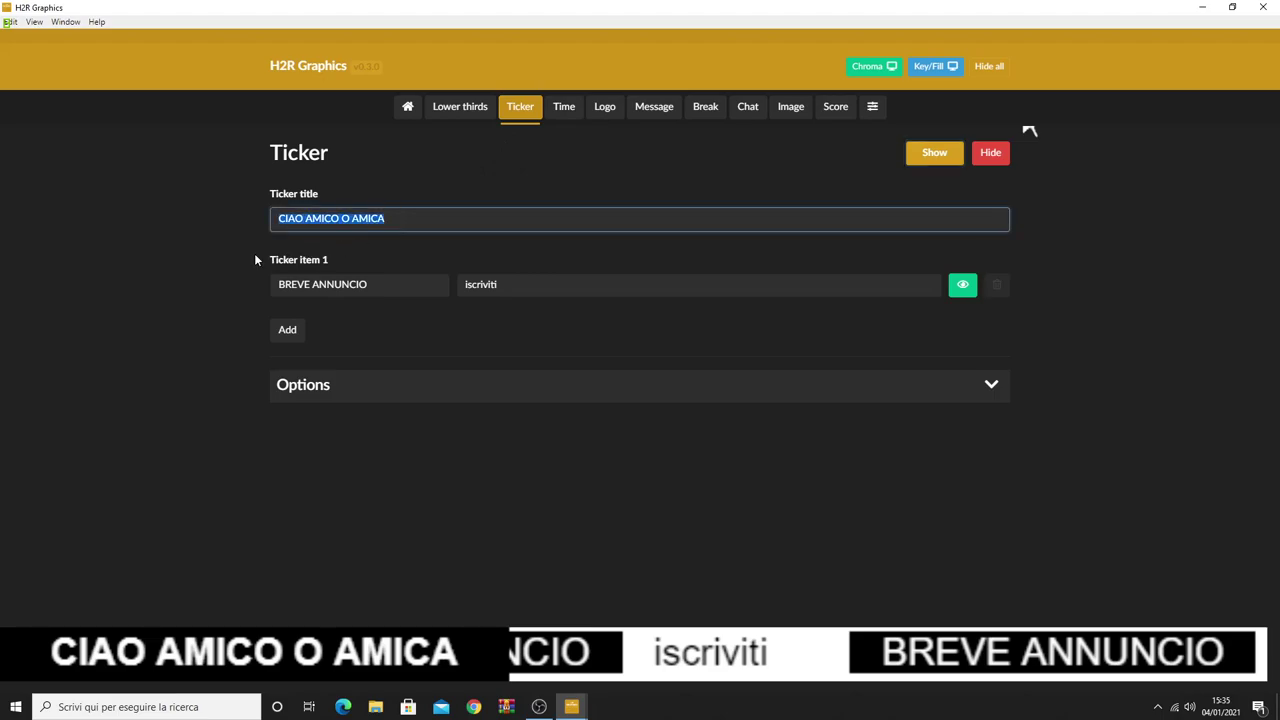
text(COM S)
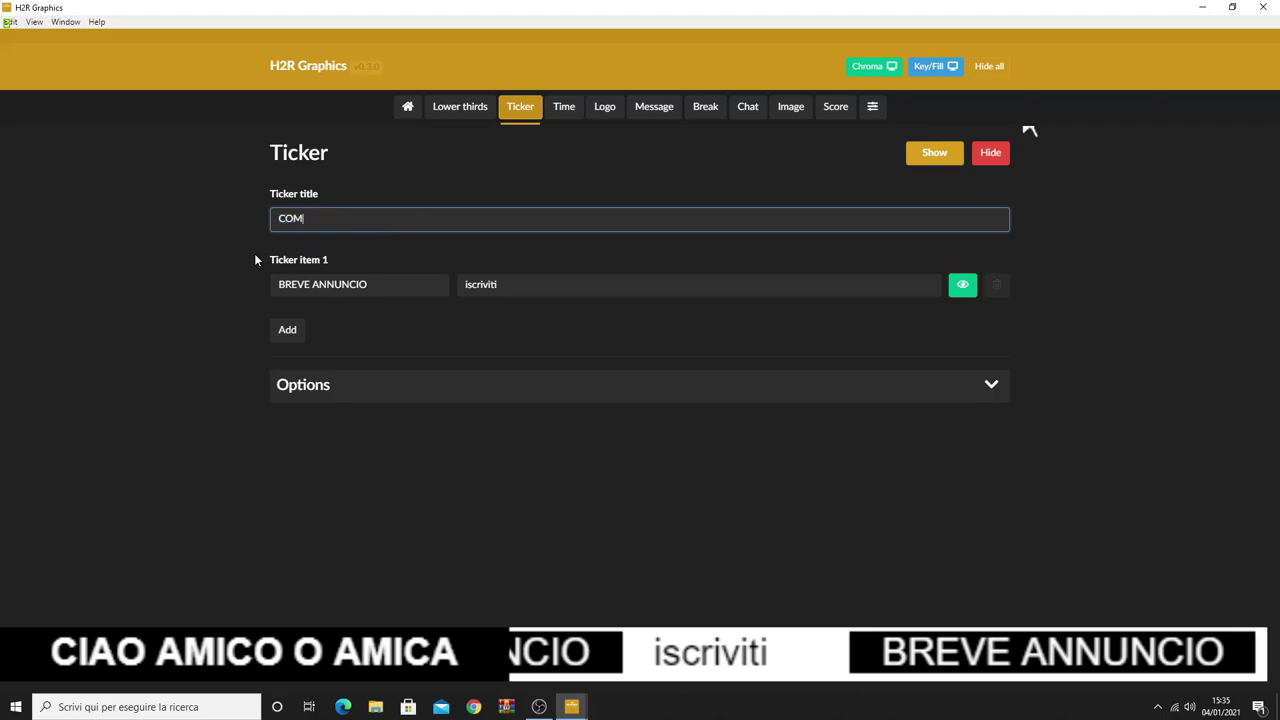
key(BackSpace)
key(BackSpace)
text(E STAI?)
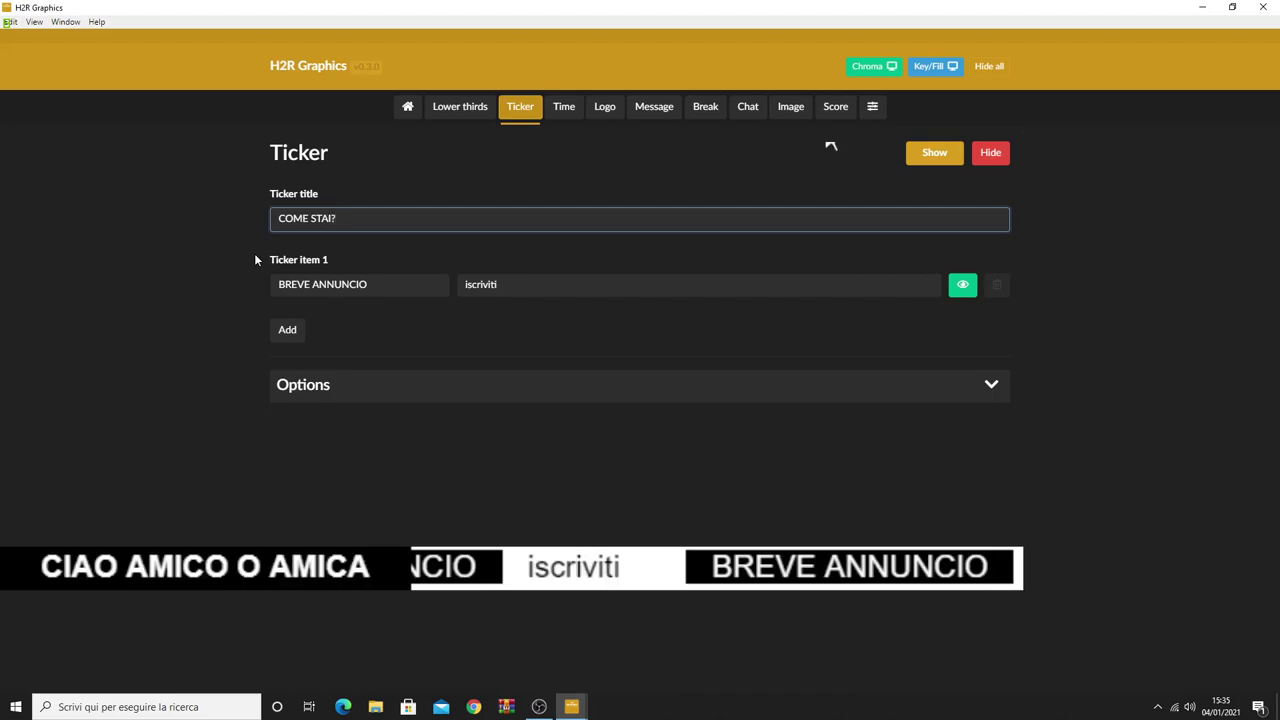
click(940, 157)
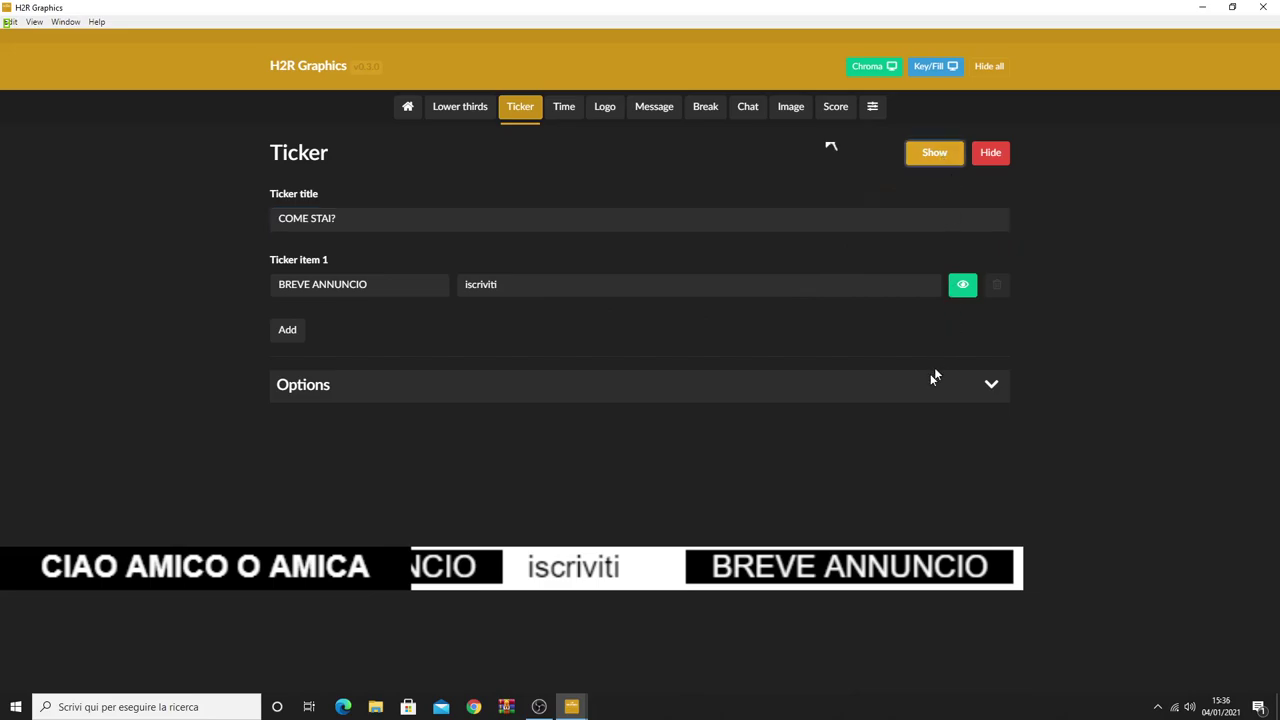
Check the updated ticker in the Chroma output window, then return to OBS.
mouse_move(575, 706)
click(626, 664)
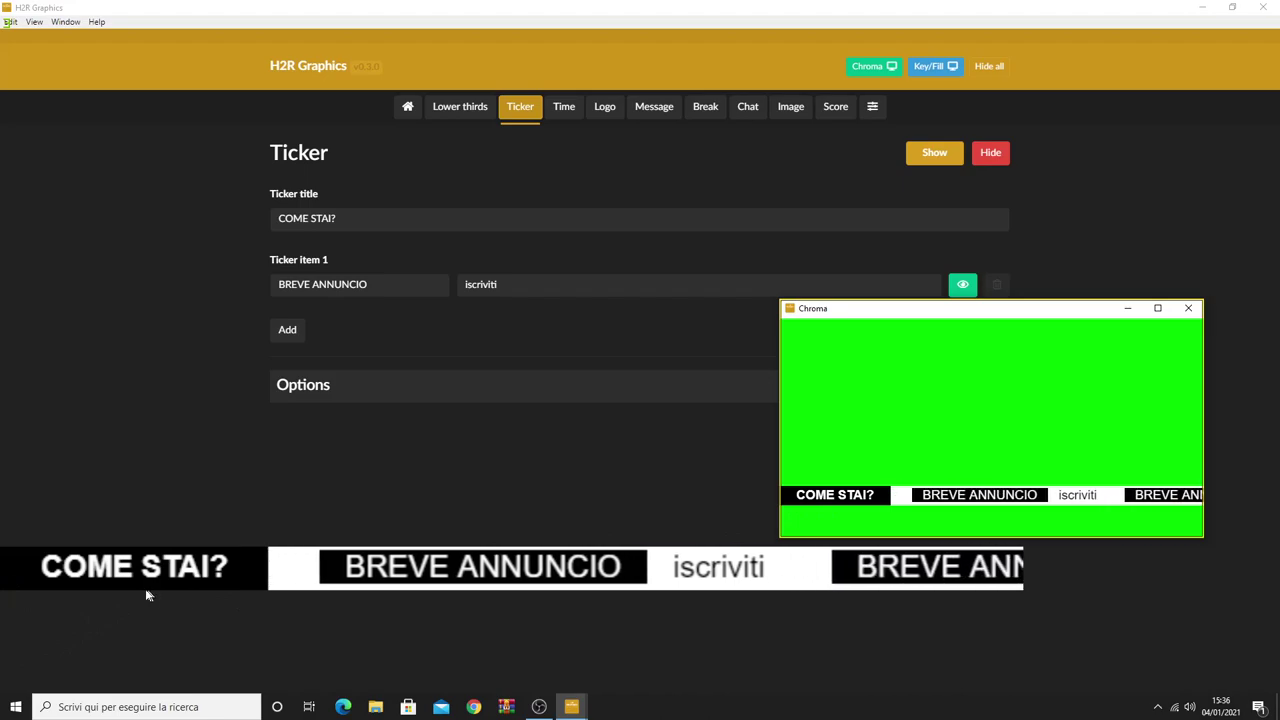
click(568, 706)
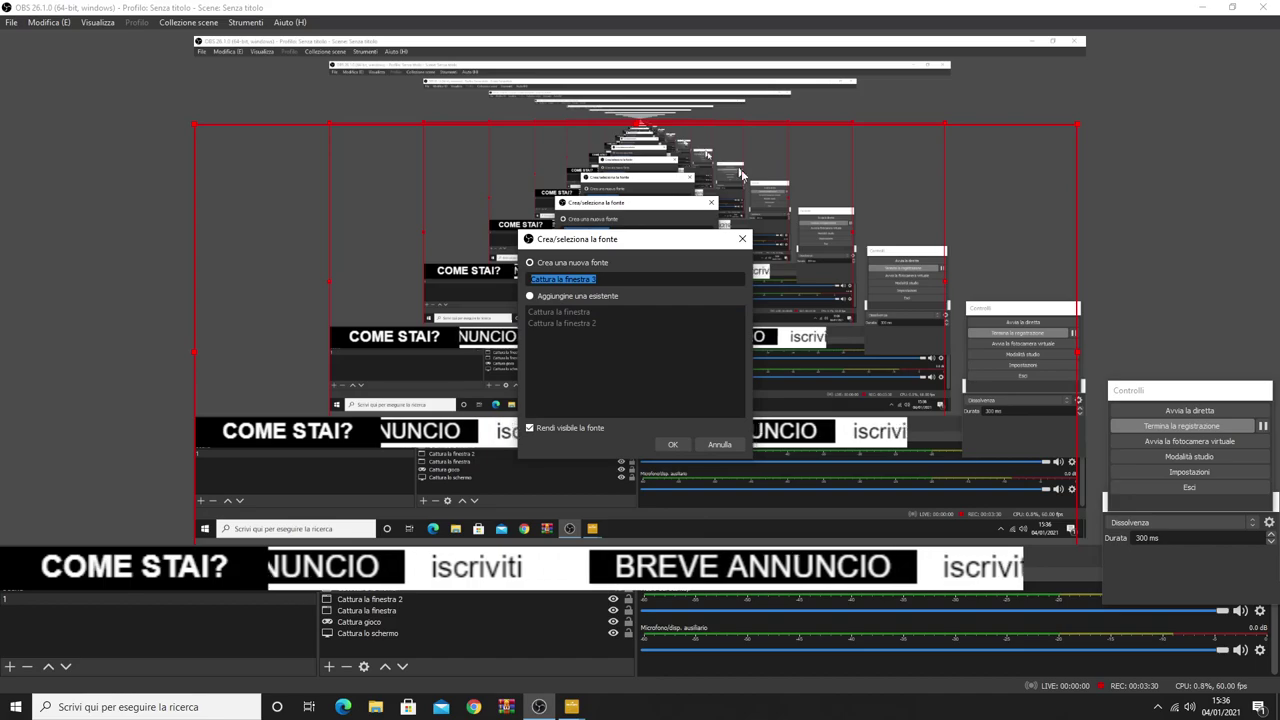
Cancel the creation of the new window capture source.
drag(697, 245, 857, 486)
drag(662, 240, 351, 250)
click(397, 239)
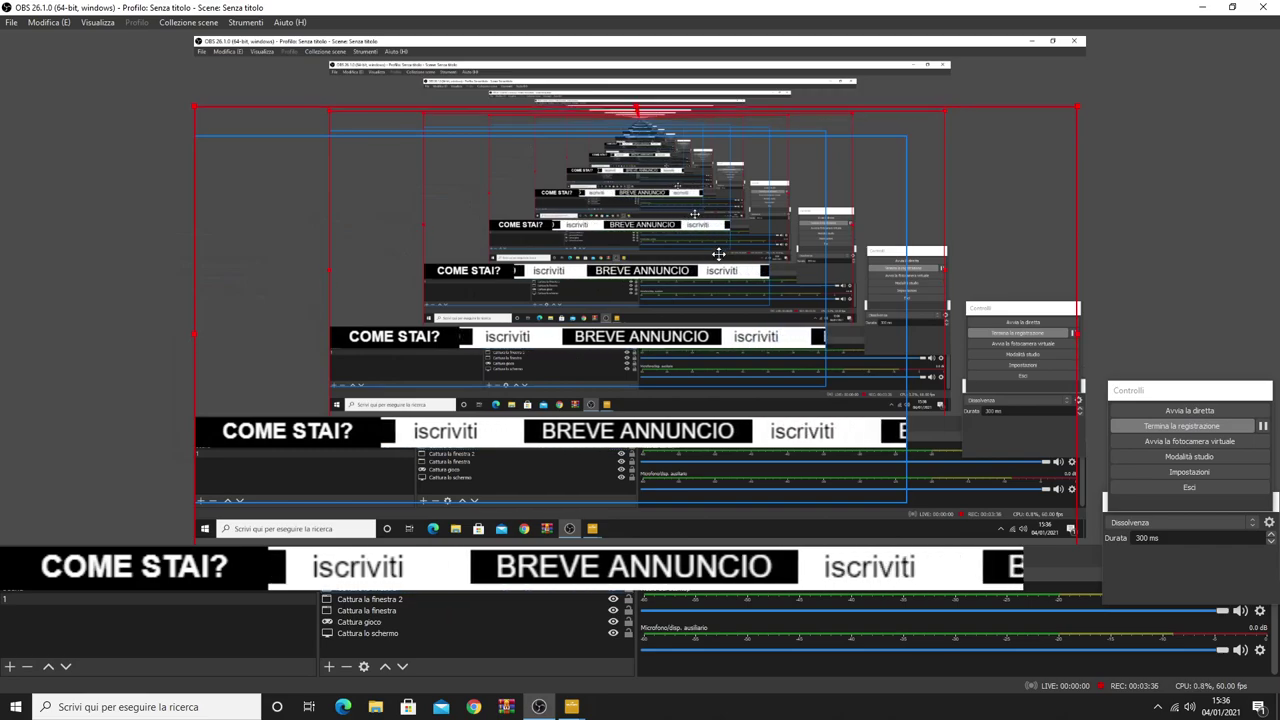
Reposition the window capture with the ticker overlay over the screen capture in the preview.
drag(715, 280, 733, 214)
drag(733, 260, 733, 295)
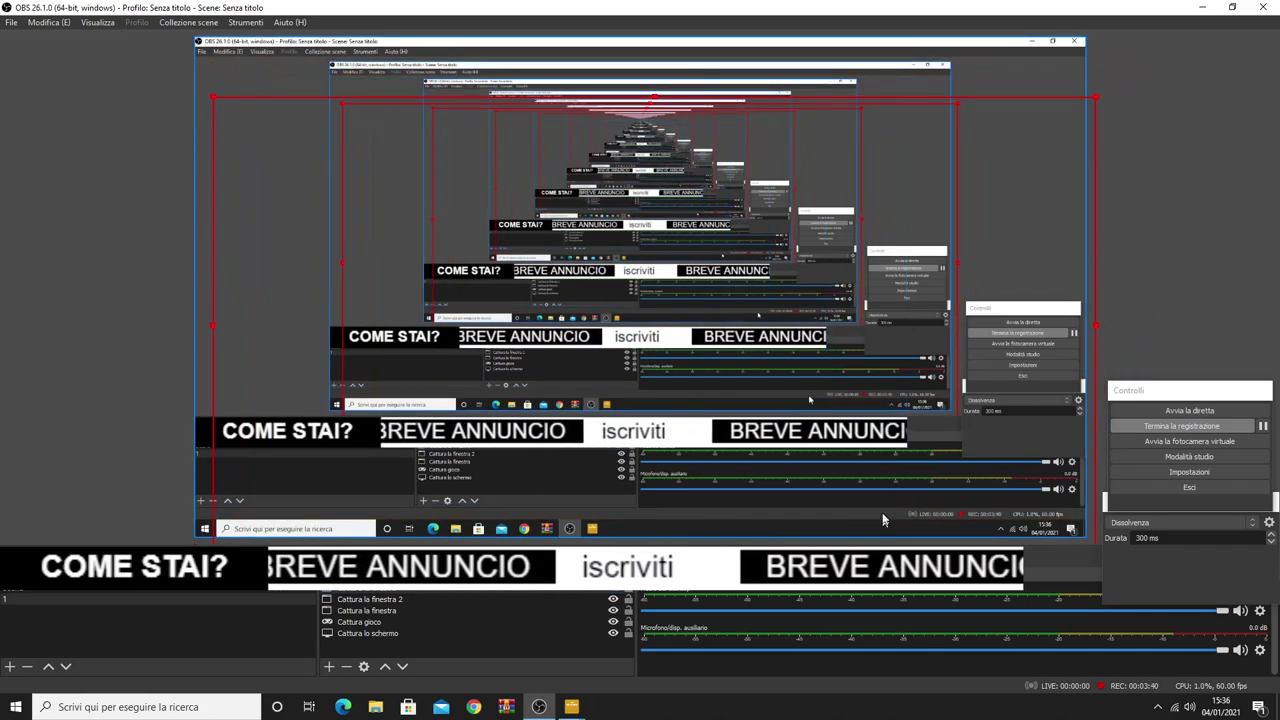
click(857, 473)
drag(796, 433, 829, 432)
drag(941, 503, 960, 514)
click(1033, 477)
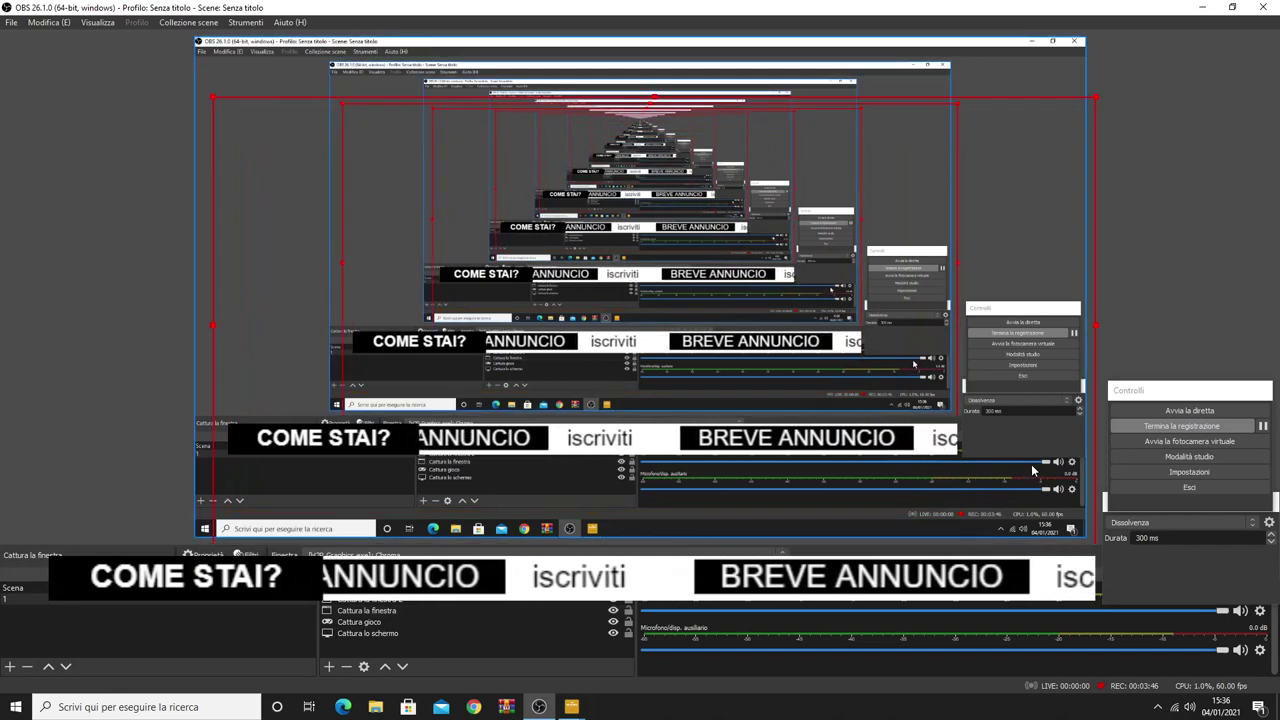
Add a new window capture source showing the H2R Graphics Chroma window, keeping its default capture settings.
click(1007, 378)
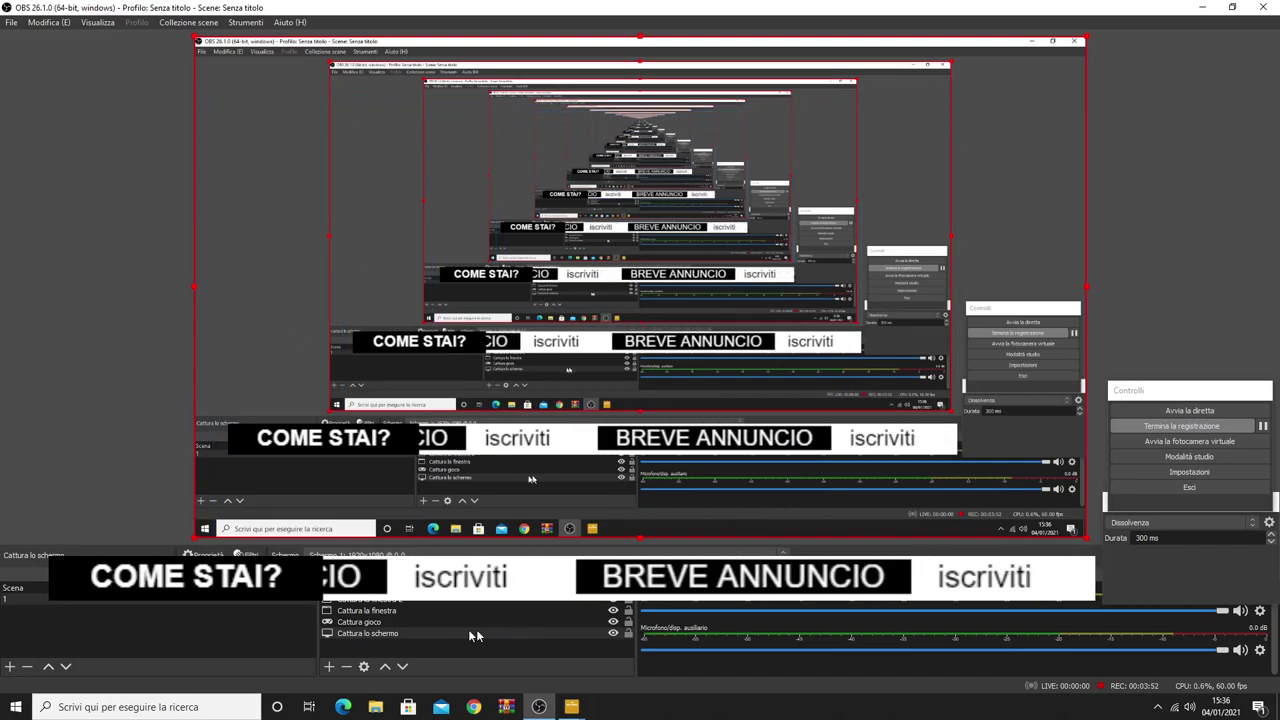
click(389, 636)
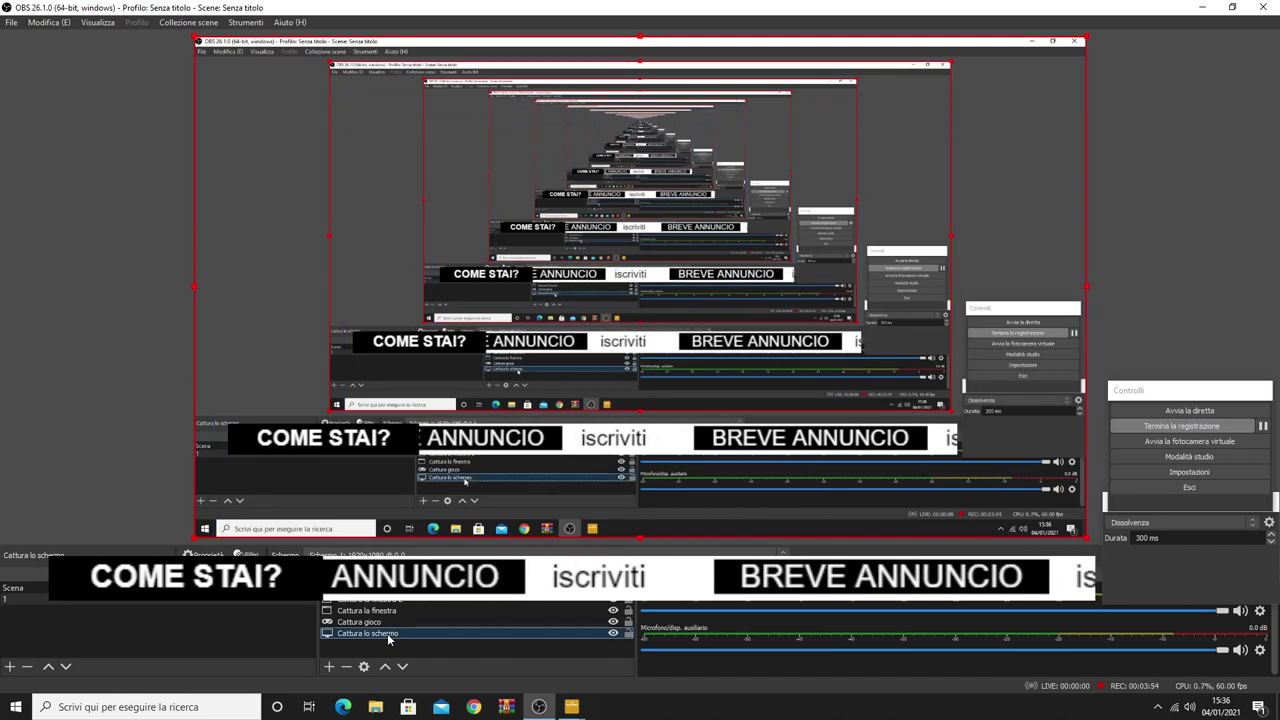
right_click(389, 637)
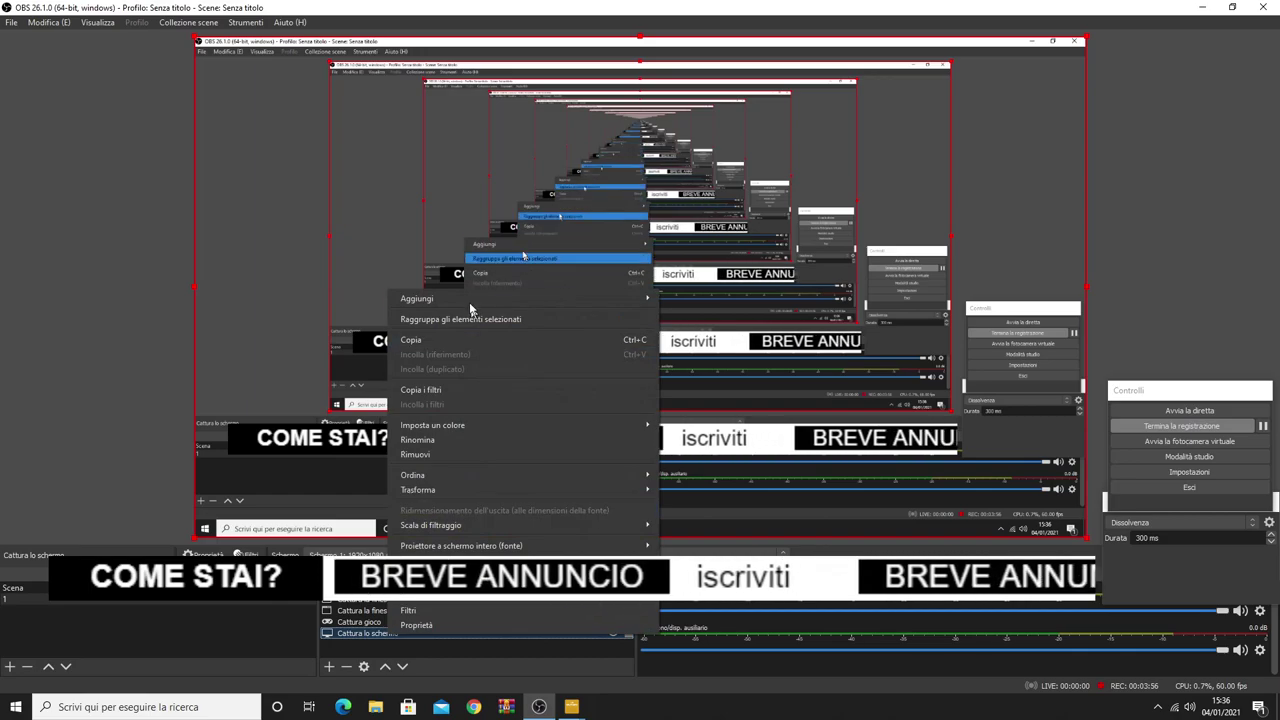
mouse_move(468, 303)
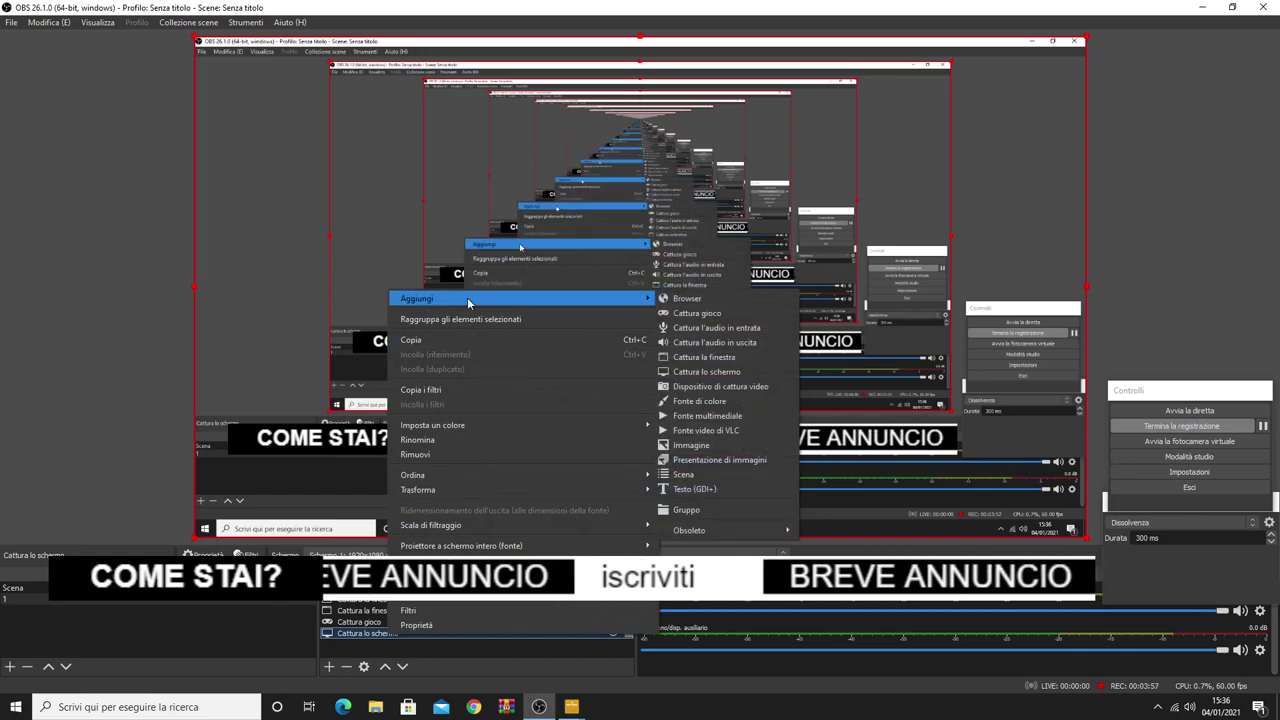
click(744, 360)
click(679, 446)
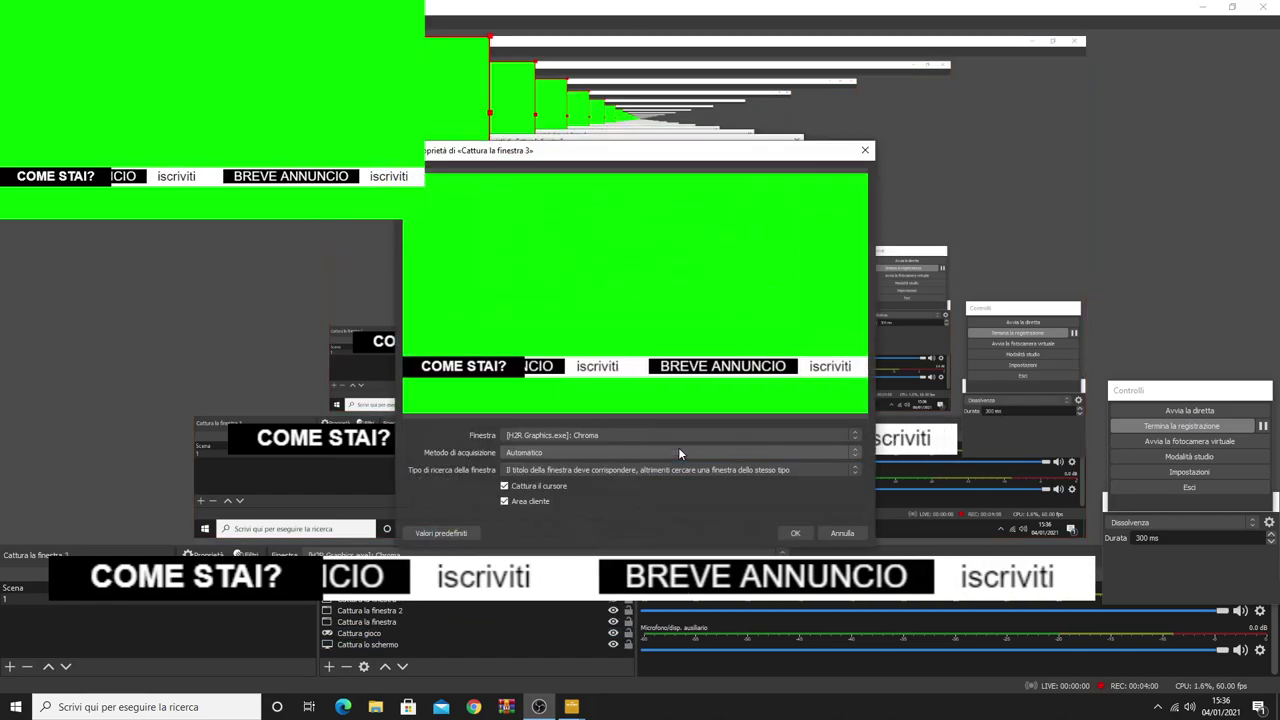
click(795, 532)
Bring up the Chroma output window and park it almost entirely beyond the desktop's lower-right corner.
click(571, 706)
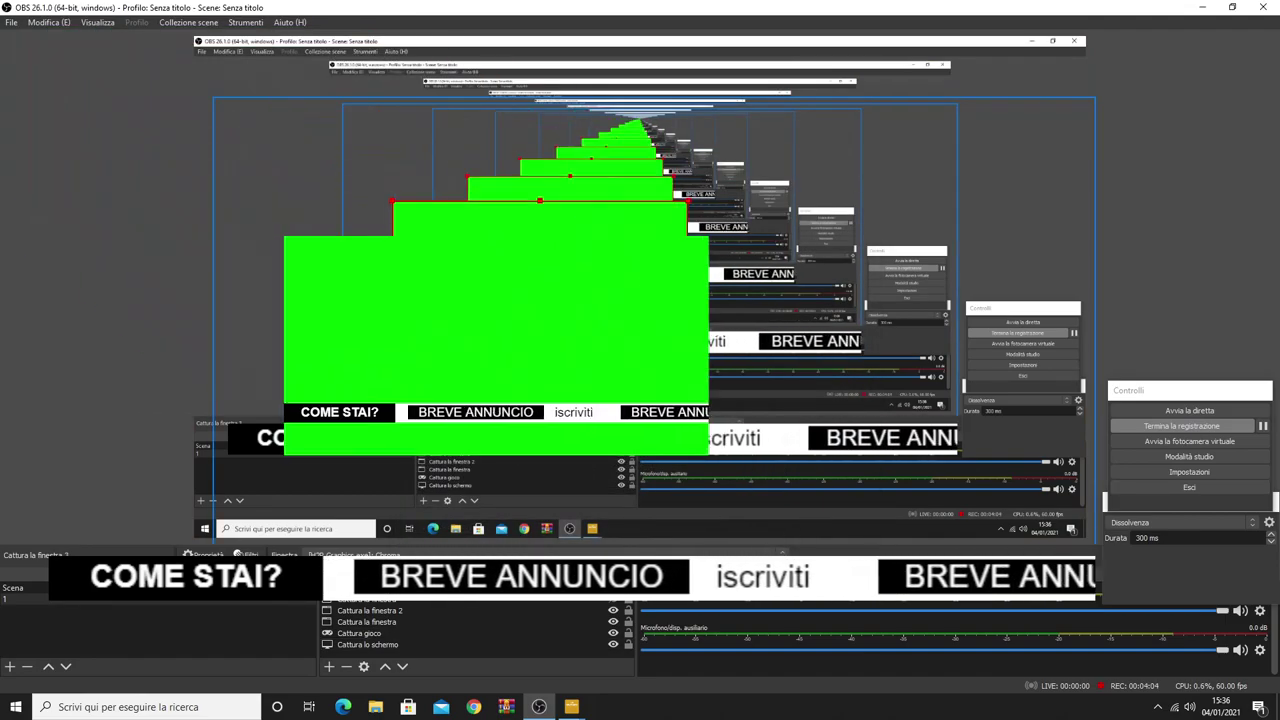
click(573, 706)
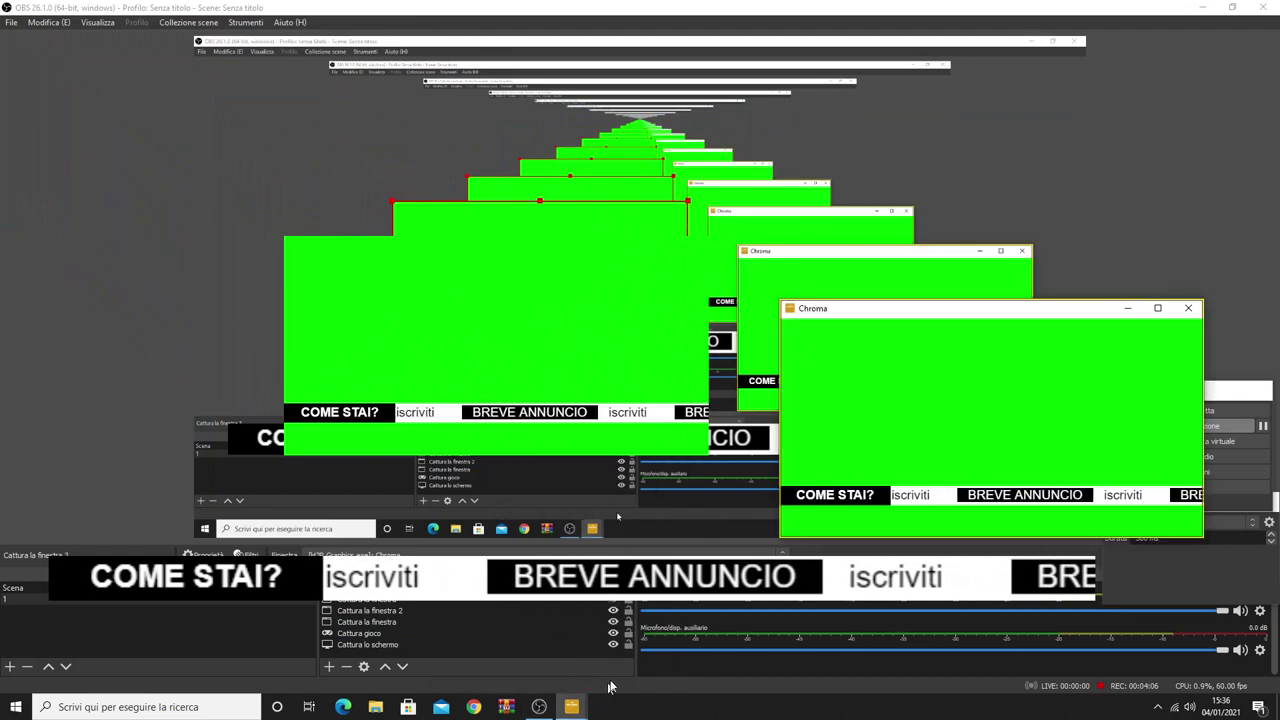
click(1128, 309)
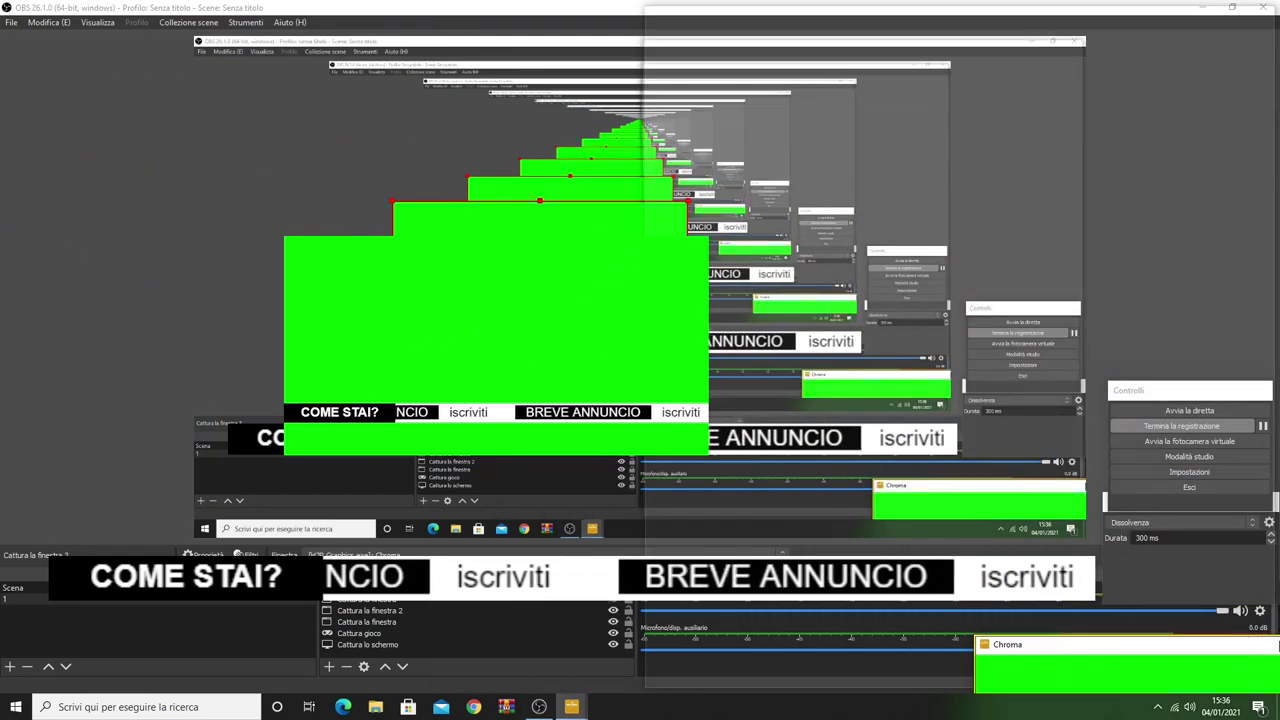
click(1242, 688)
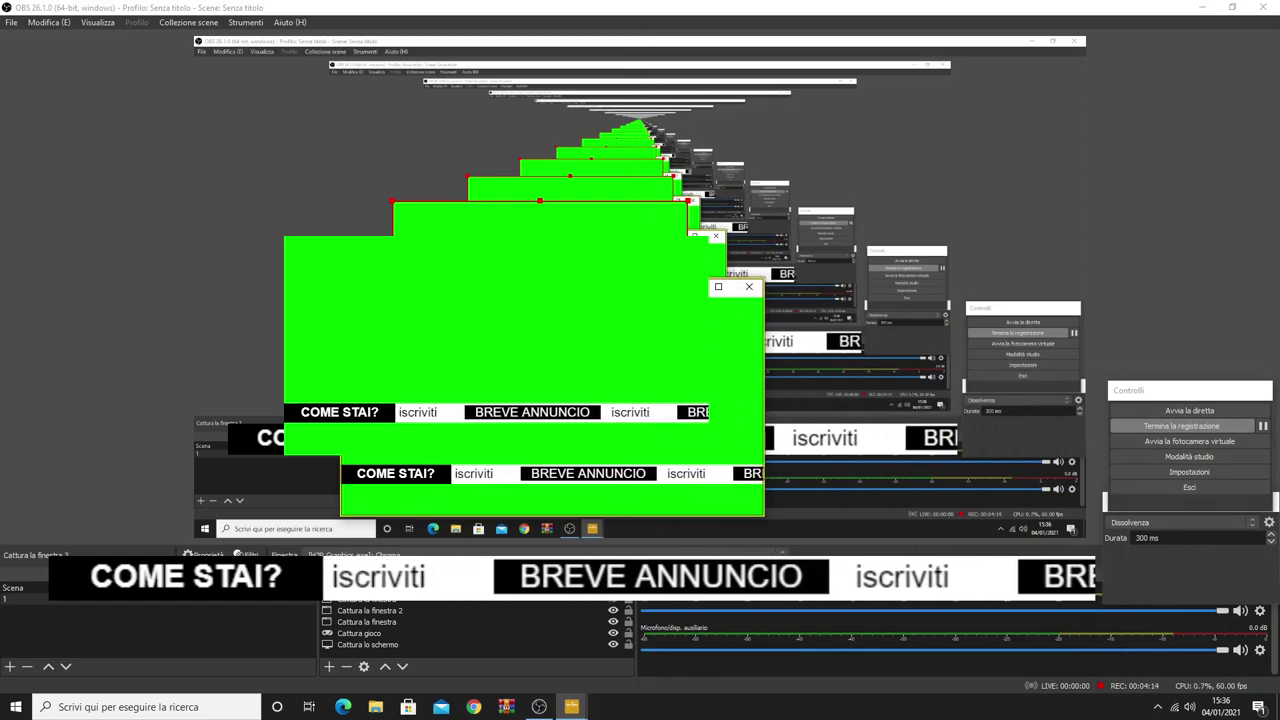
drag(646, 288, 1250, 693)
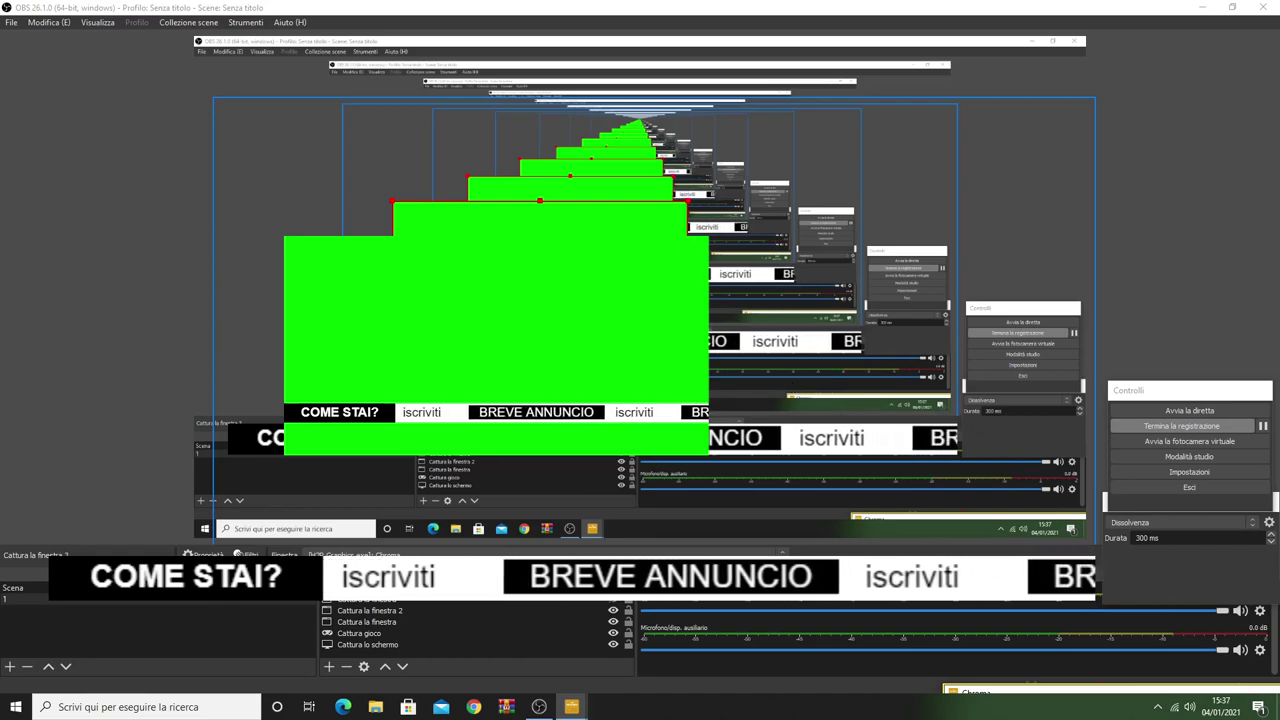
Reposition the keyed ticker window capture and the hidden window capture over the screen capture in the preview.
click(772, 401)
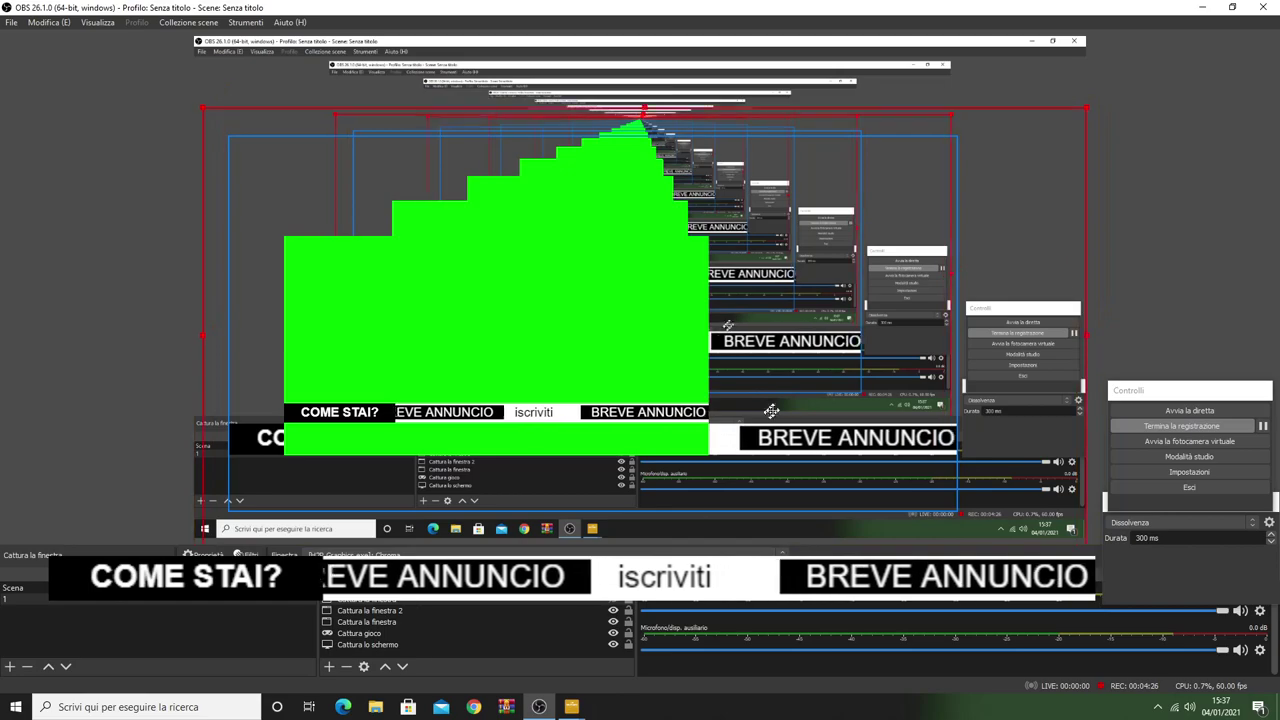
drag(778, 401, 768, 346)
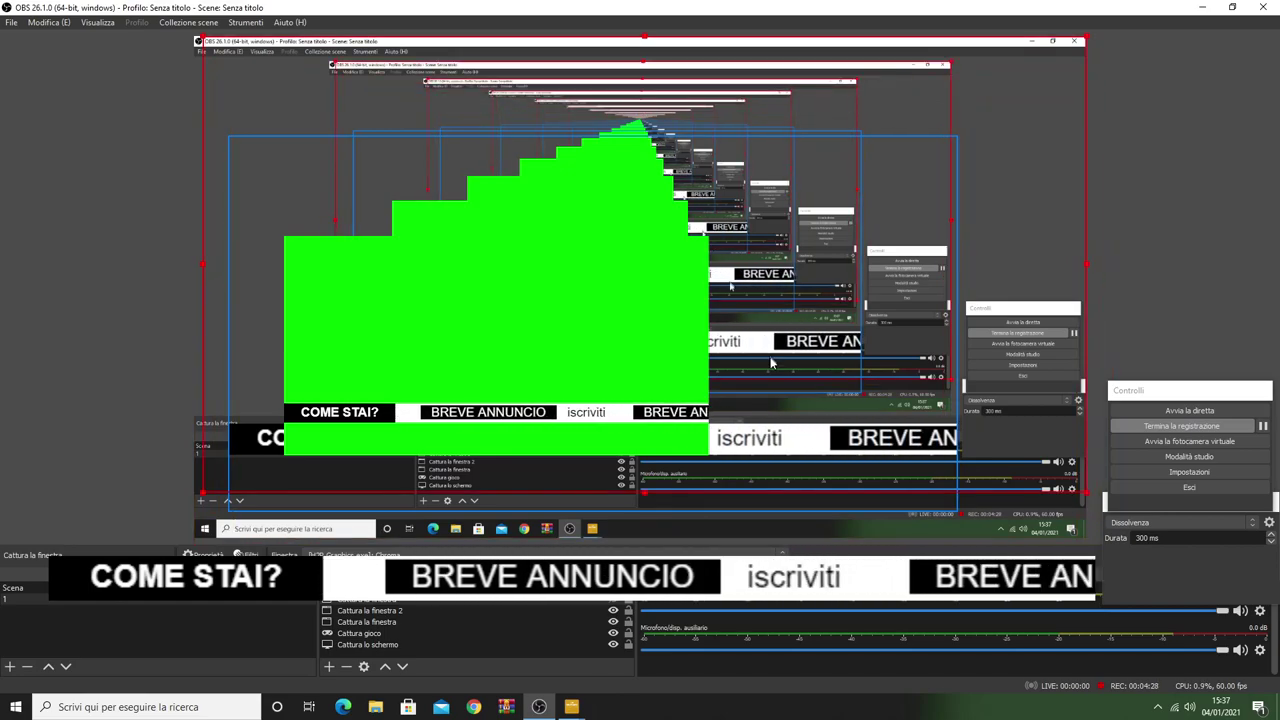
click(806, 506)
drag(792, 434, 866, 421)
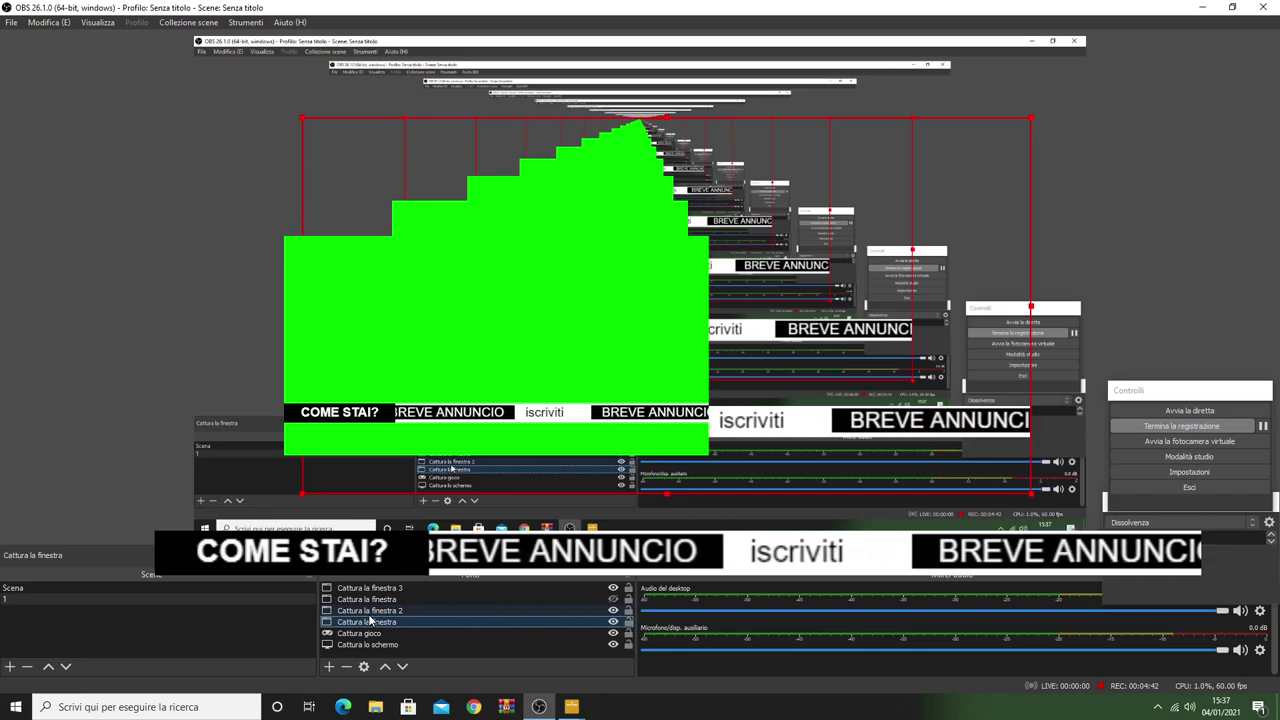
click(244, 335)
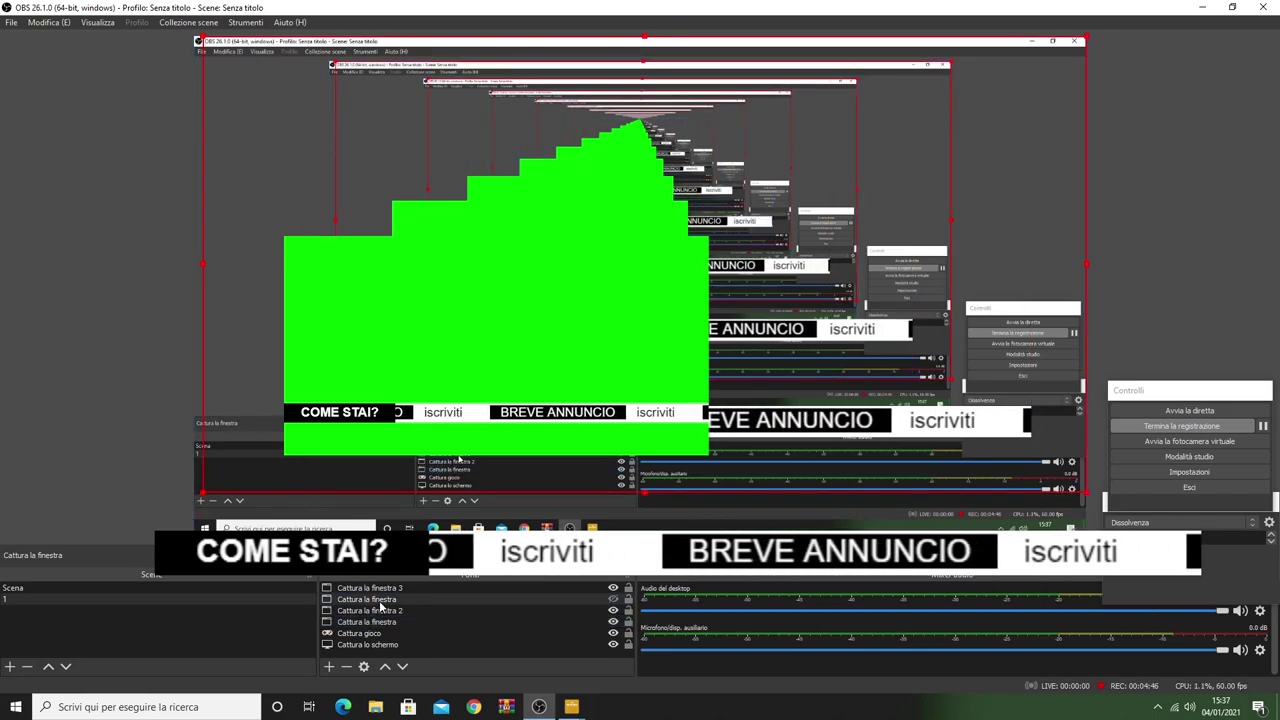
drag(253, 350, 266, 374)
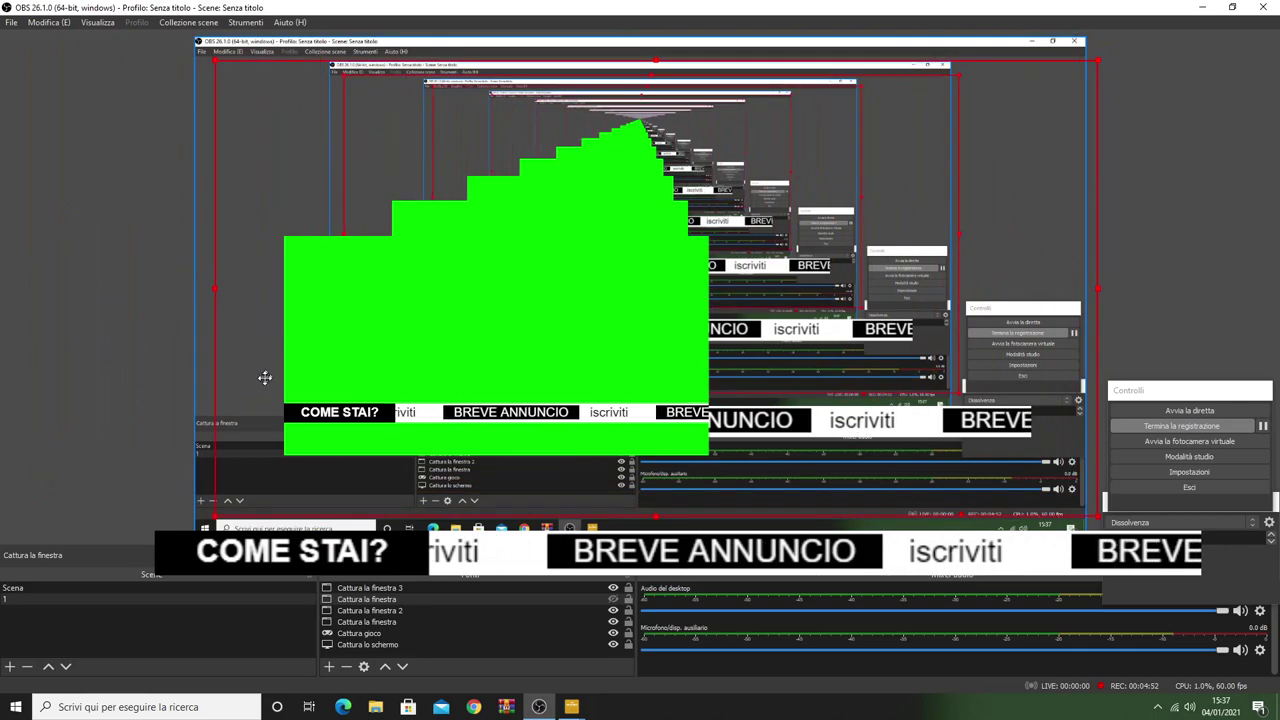
Add another window capture of the Chroma output and place it at the lower middle of the preview.
right_click(376, 605)
mouse_move(430, 264)
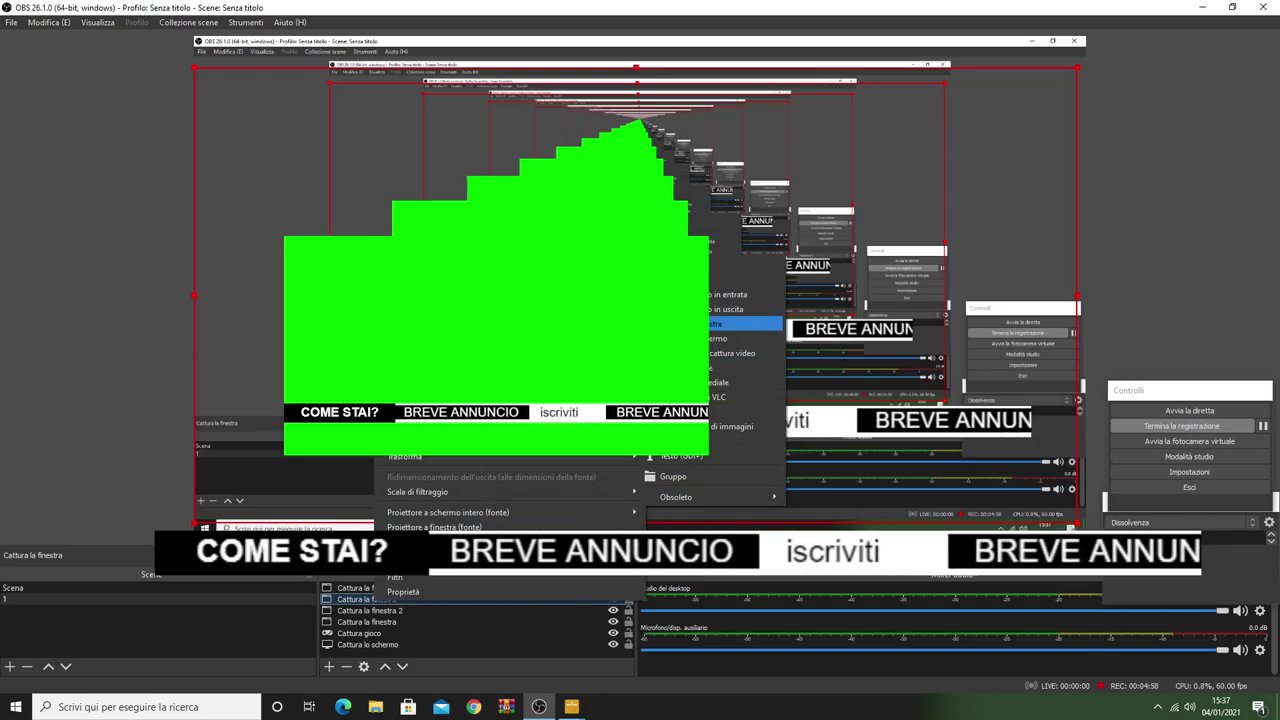
click(697, 324)
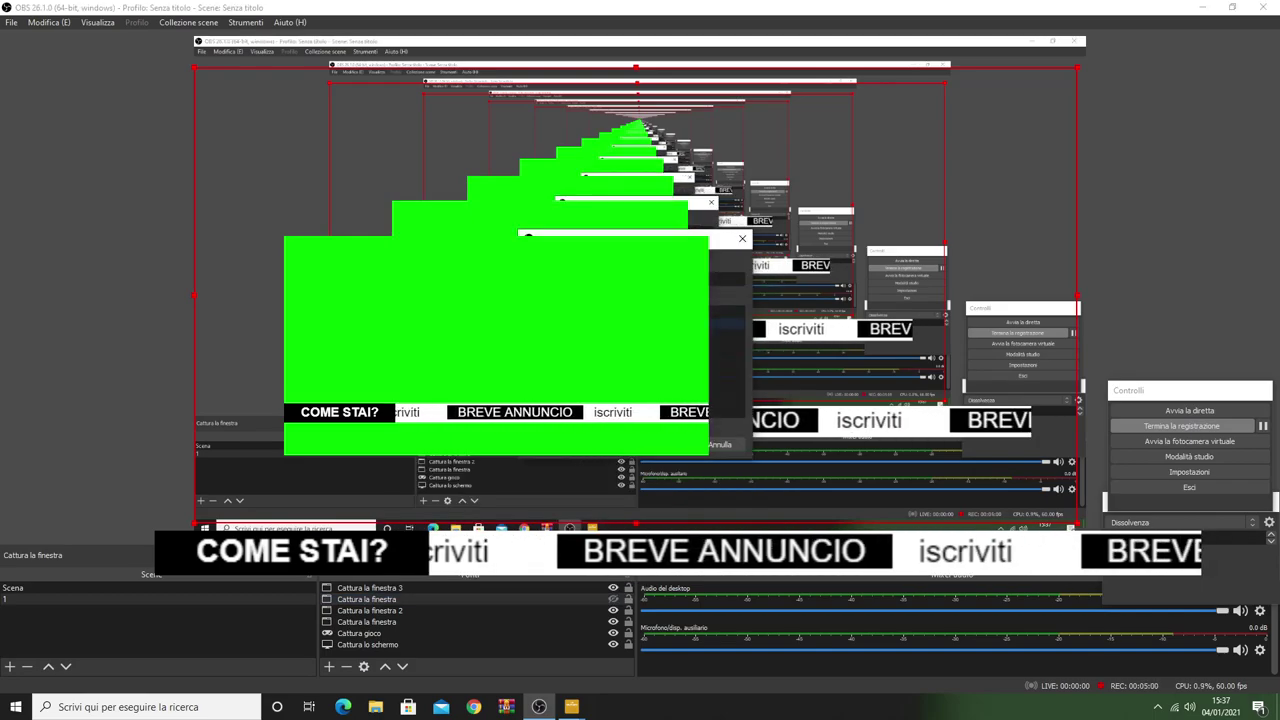
click(672, 455)
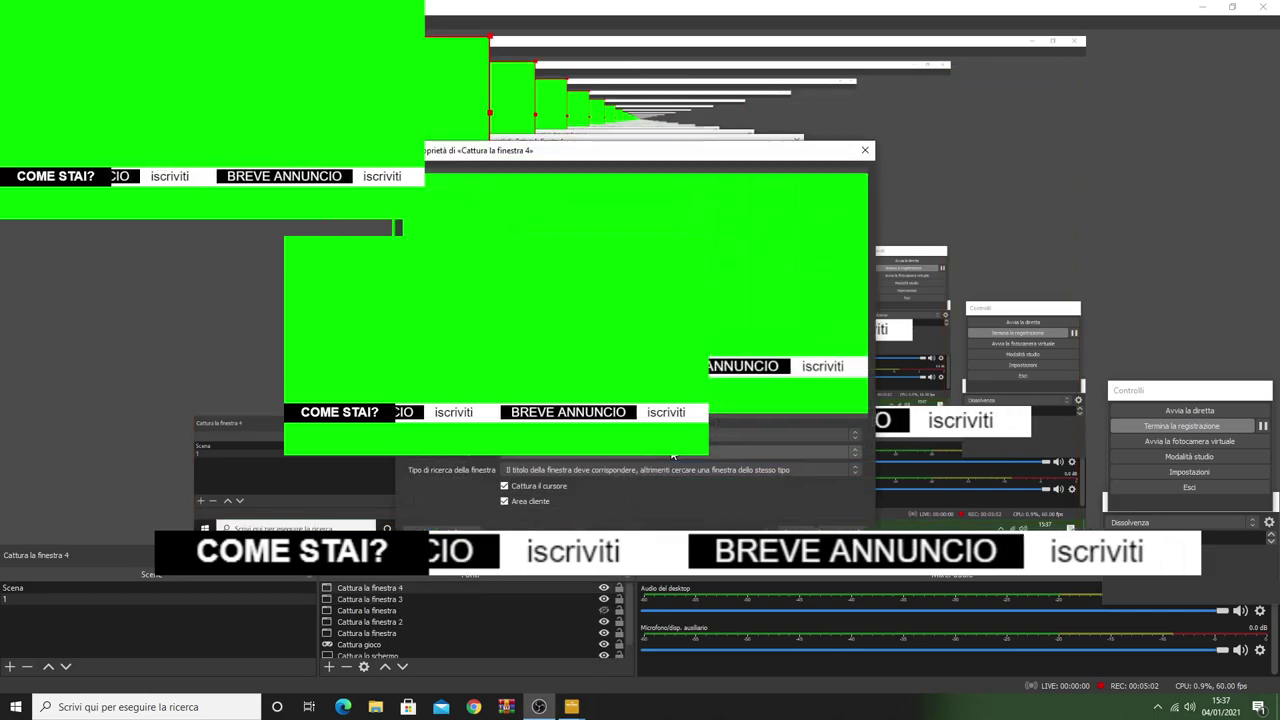
click(796, 534)
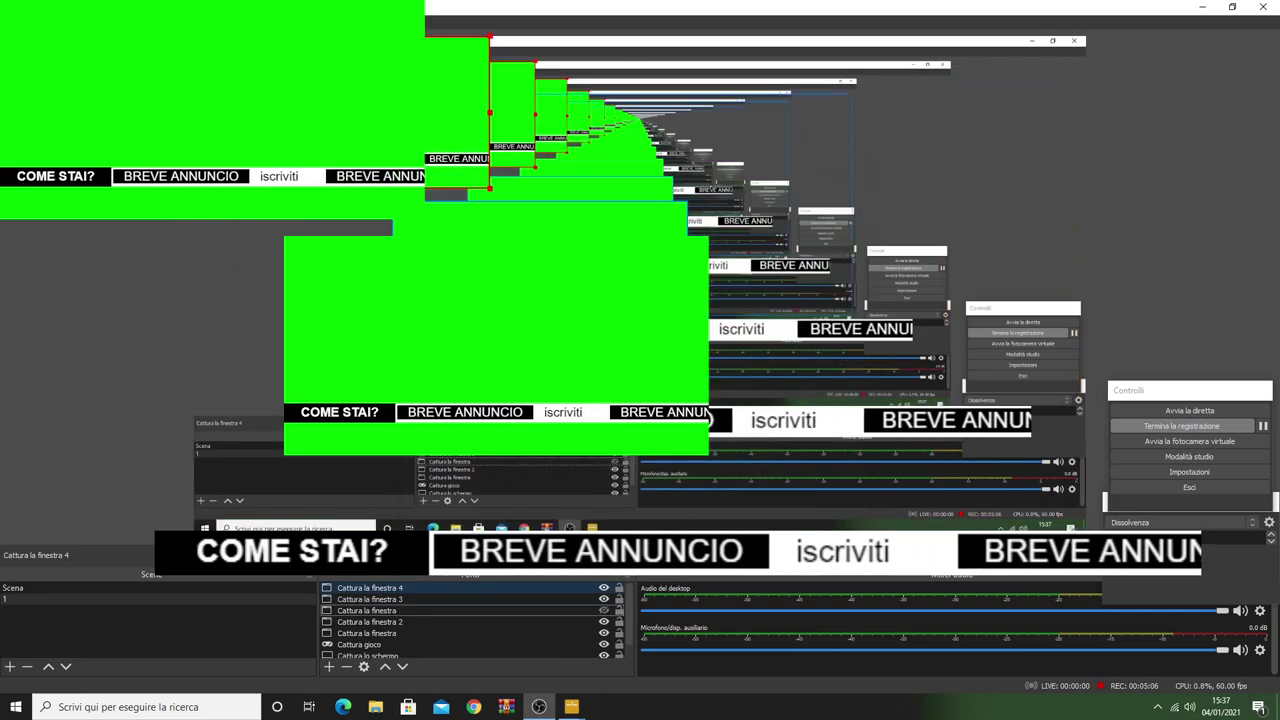
drag(330, 125, 446, 186)
drag(525, 202, 684, 473)
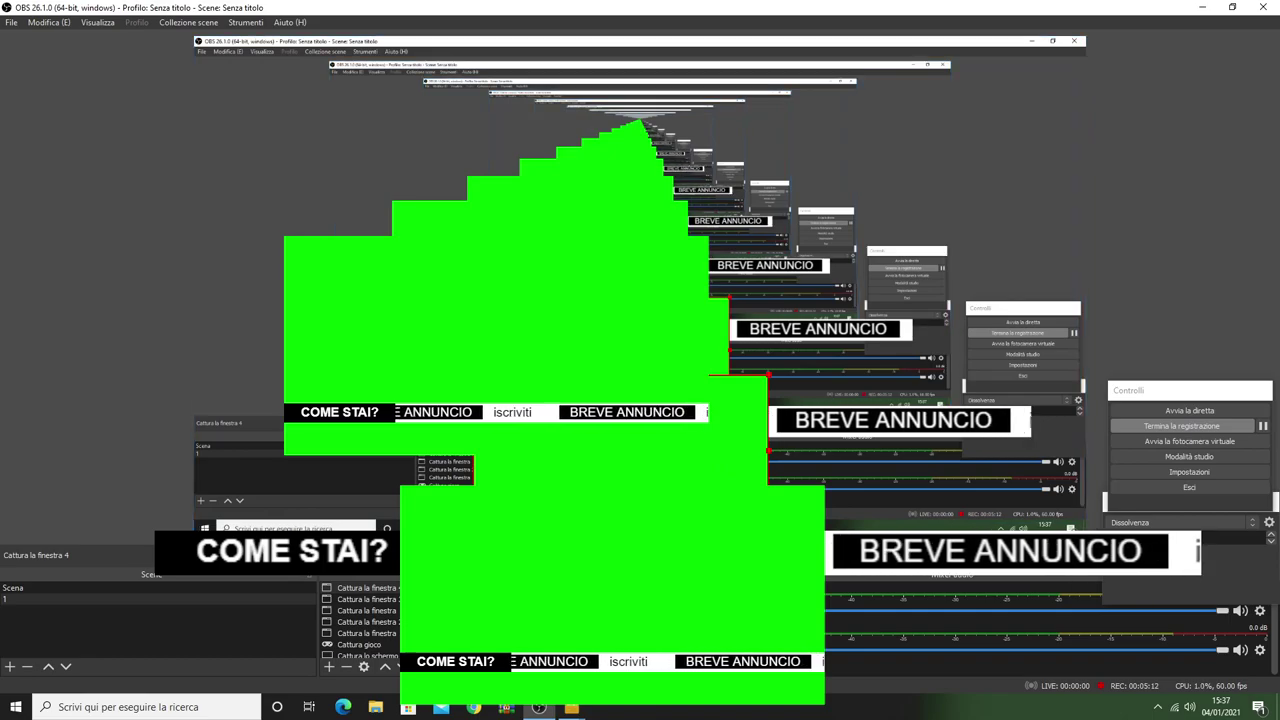
Move the Chroma output window further onto the desktop and shift the newest green capture up and left in the preview.
click(571, 707)
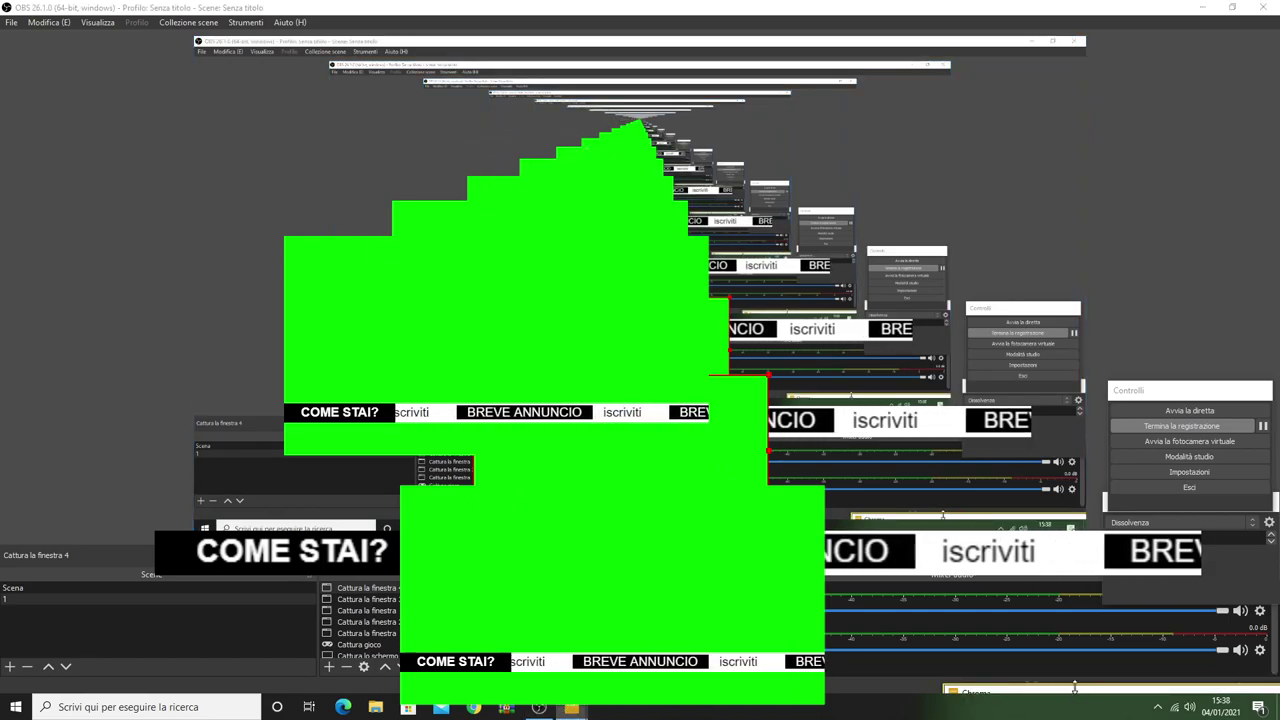
drag(1071, 690, 976, 503)
drag(623, 447, 475, 357)
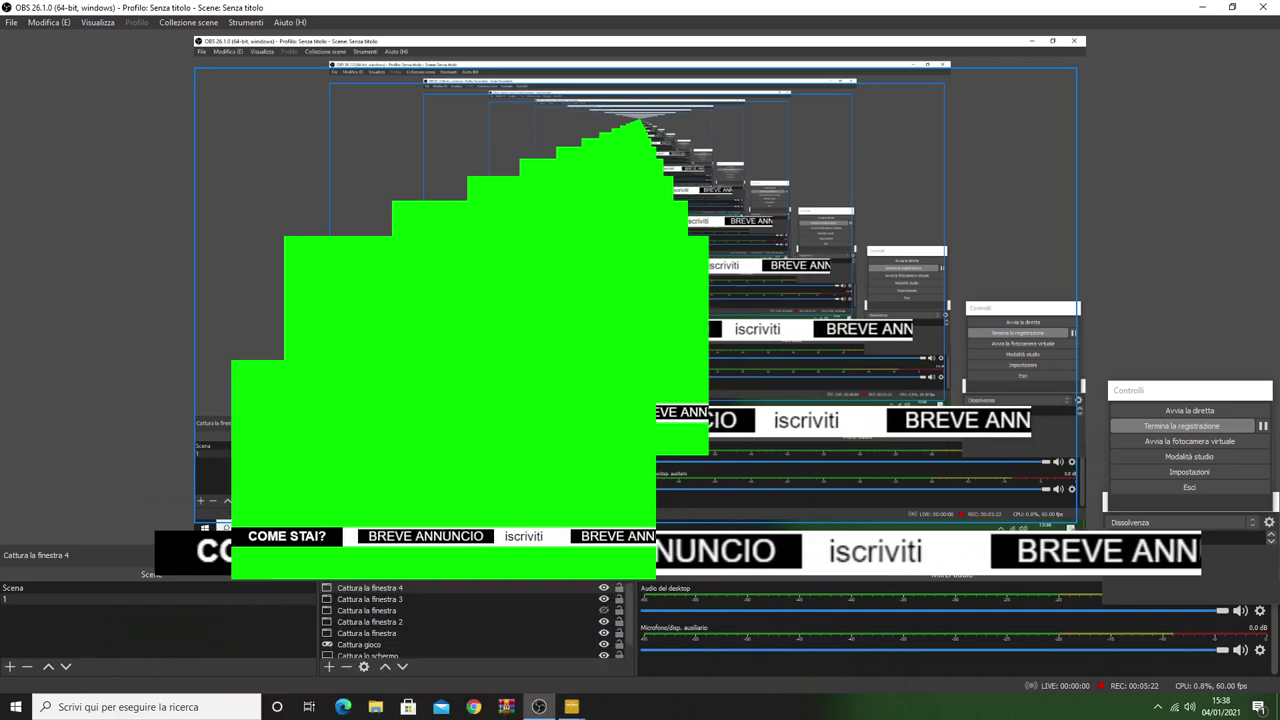
Delete the sources Cattura la finestra 4, the hidden Cattura la finestra and Cattura la finestra 3.
scroll(474, 594, down, 1)
scroll(473, 594, up, 1)
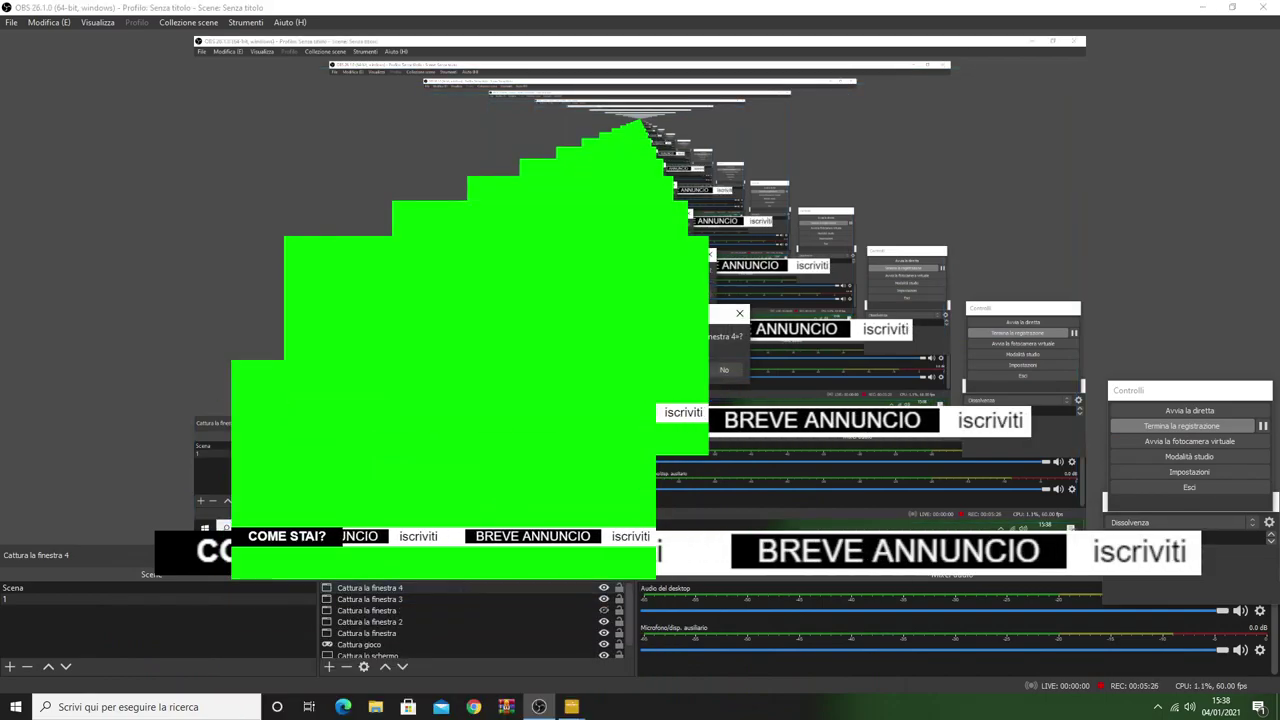
click(657, 395)
click(457, 601)
key(Delete)
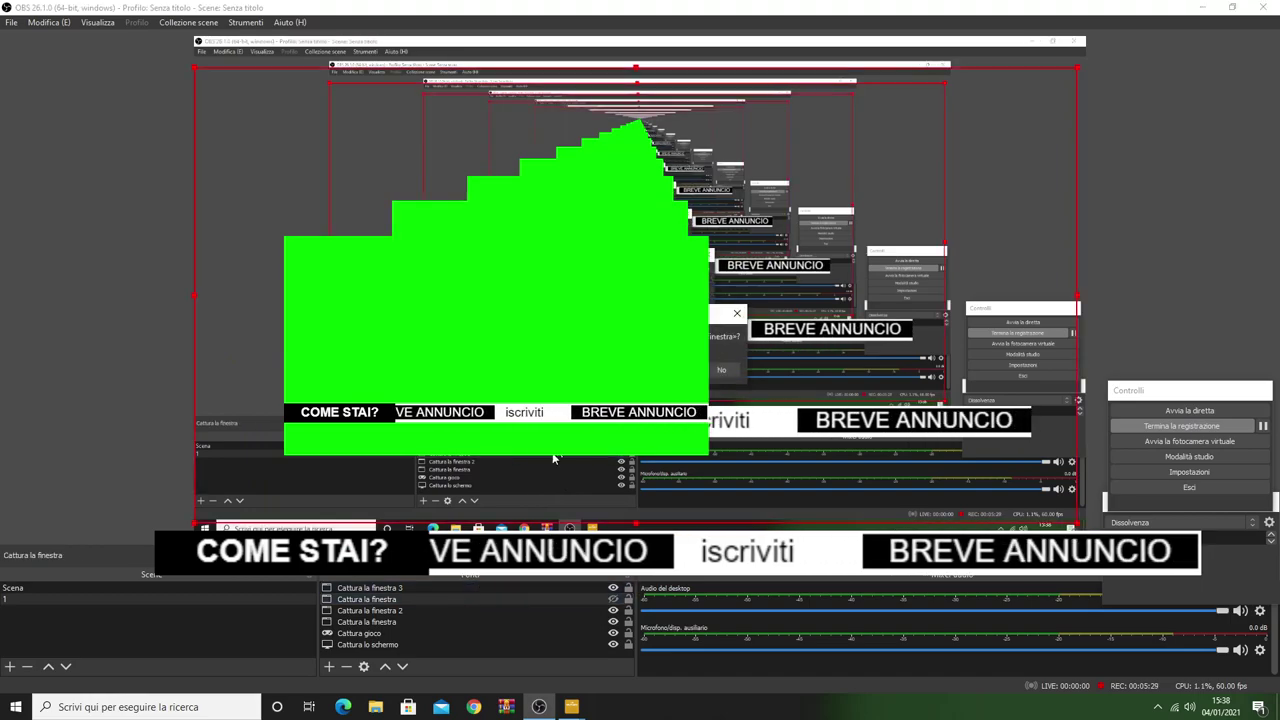
click(657, 395)
click(434, 588)
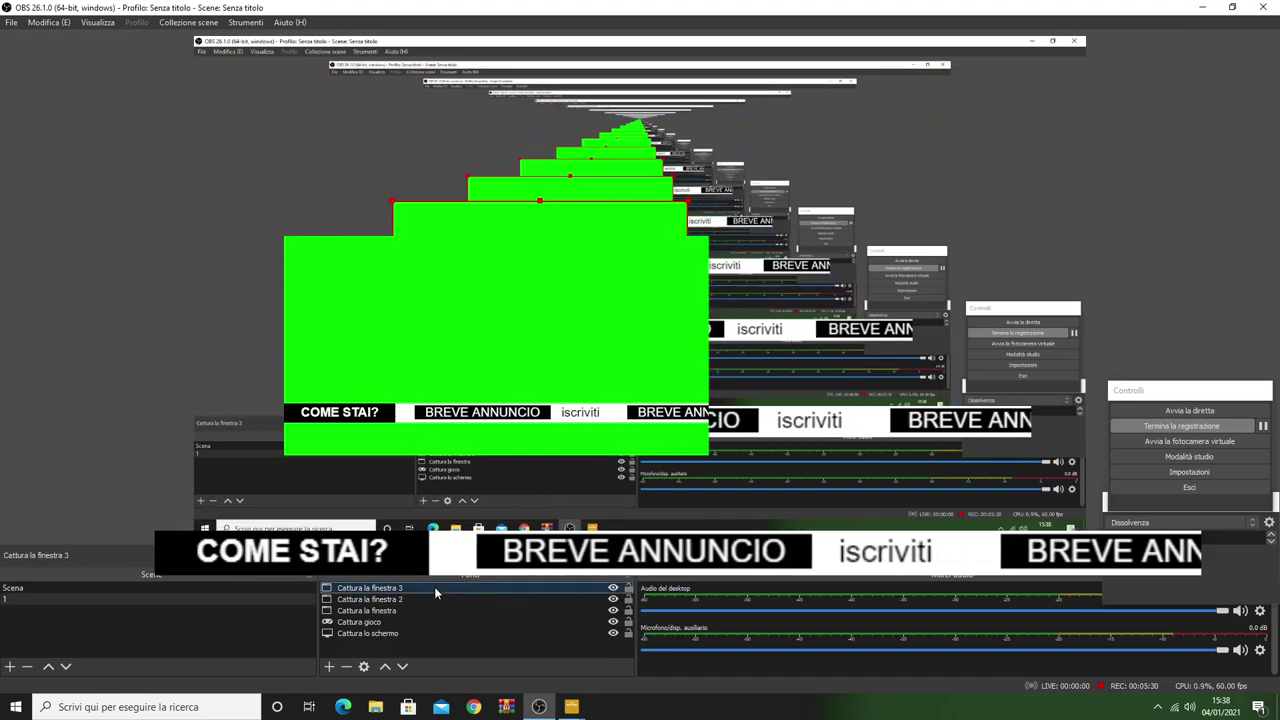
key(Delete)
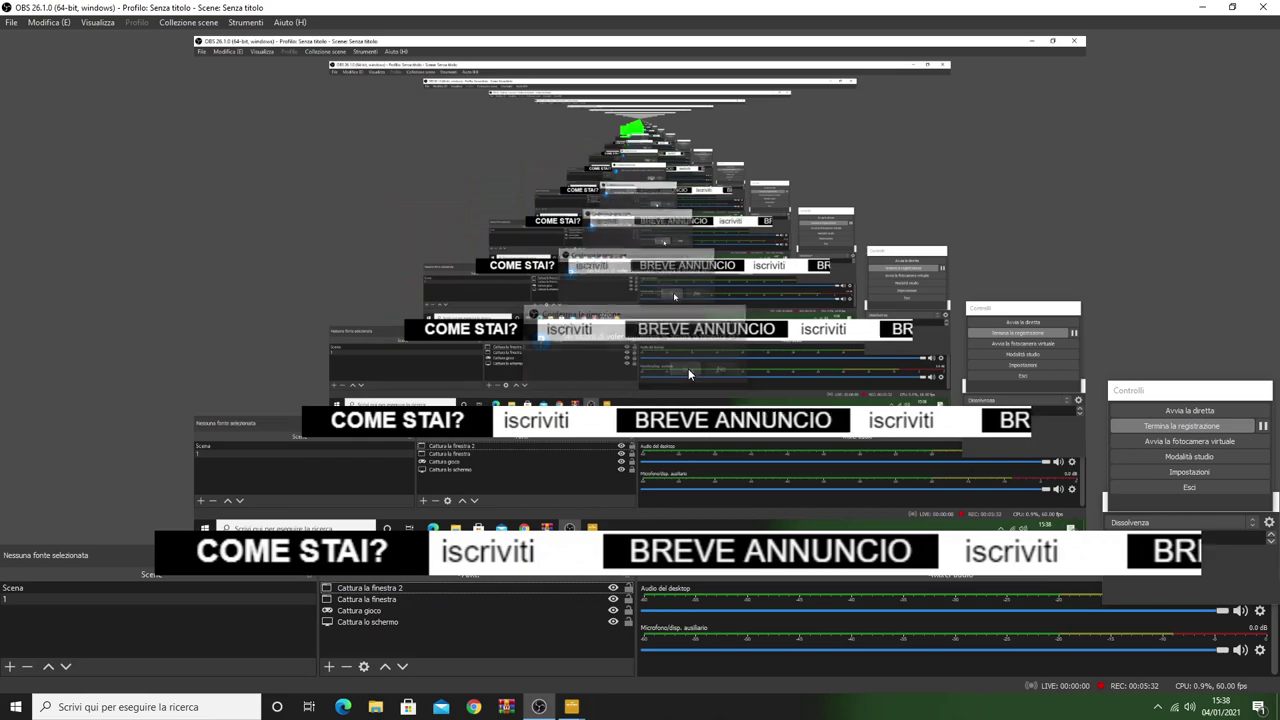
Enlarge the ticker window capture and align it with the lower-left corner of the canvas.
click(716, 364)
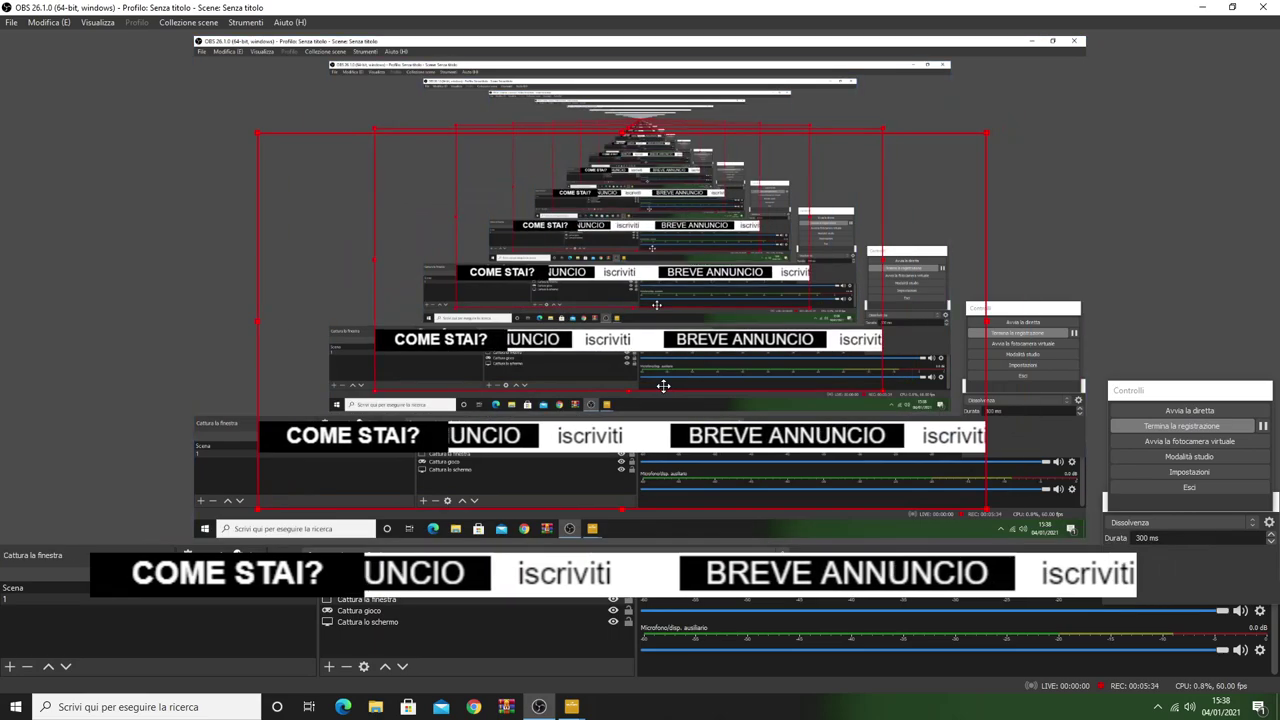
drag(680, 355, 684, 356)
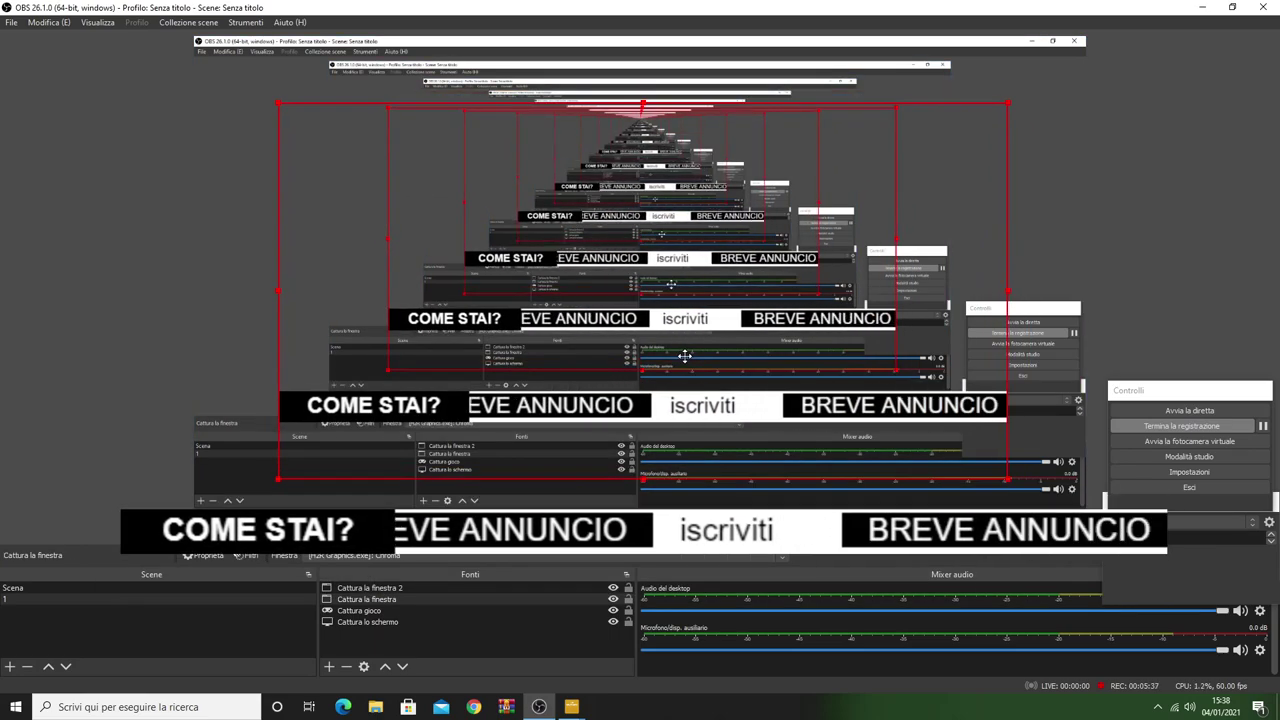
drag(1007, 480, 1066, 540)
drag(994, 491, 914, 489)
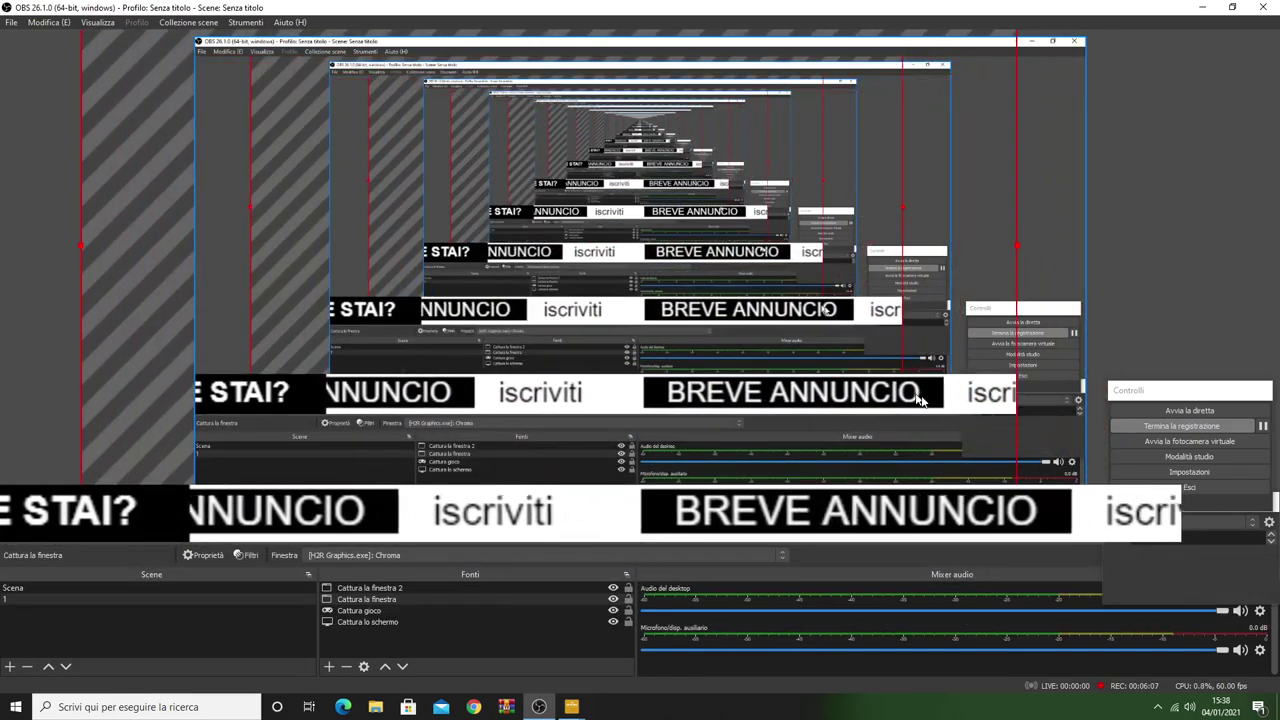
drag(968, 449, 887, 415)
drag(798, 324, 913, 437)
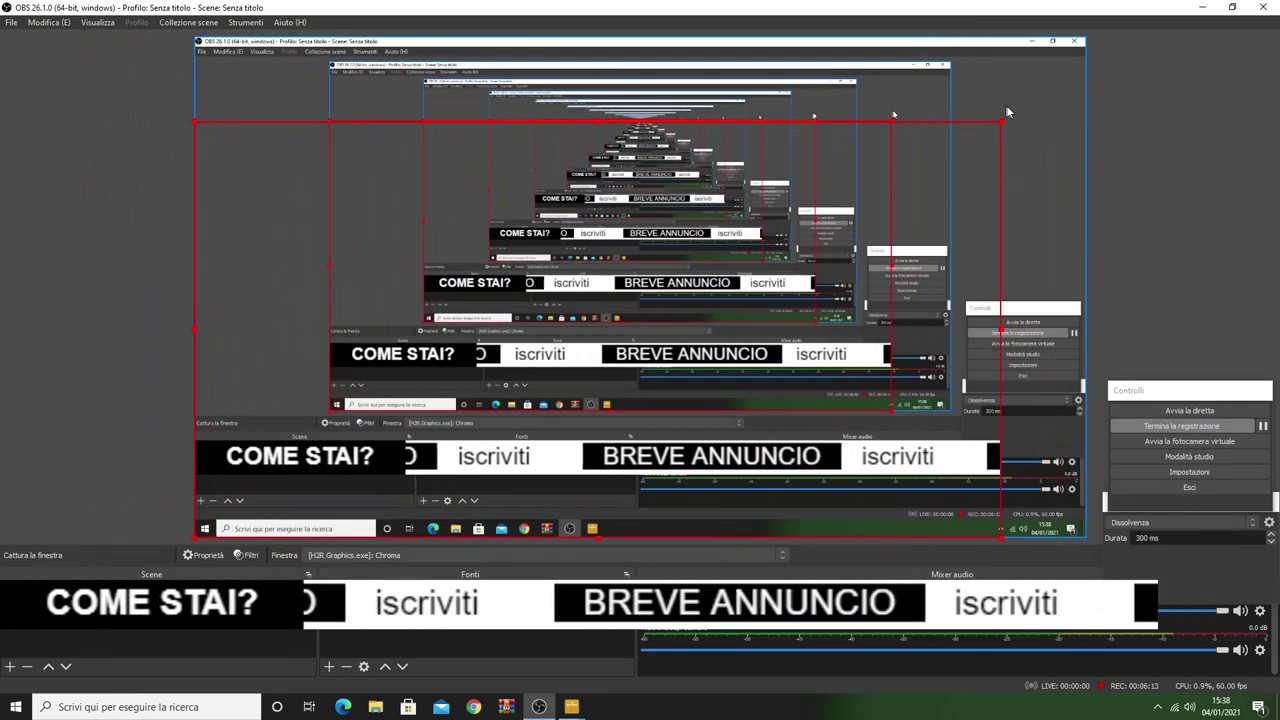
drag(1002, 122, 997, 96)
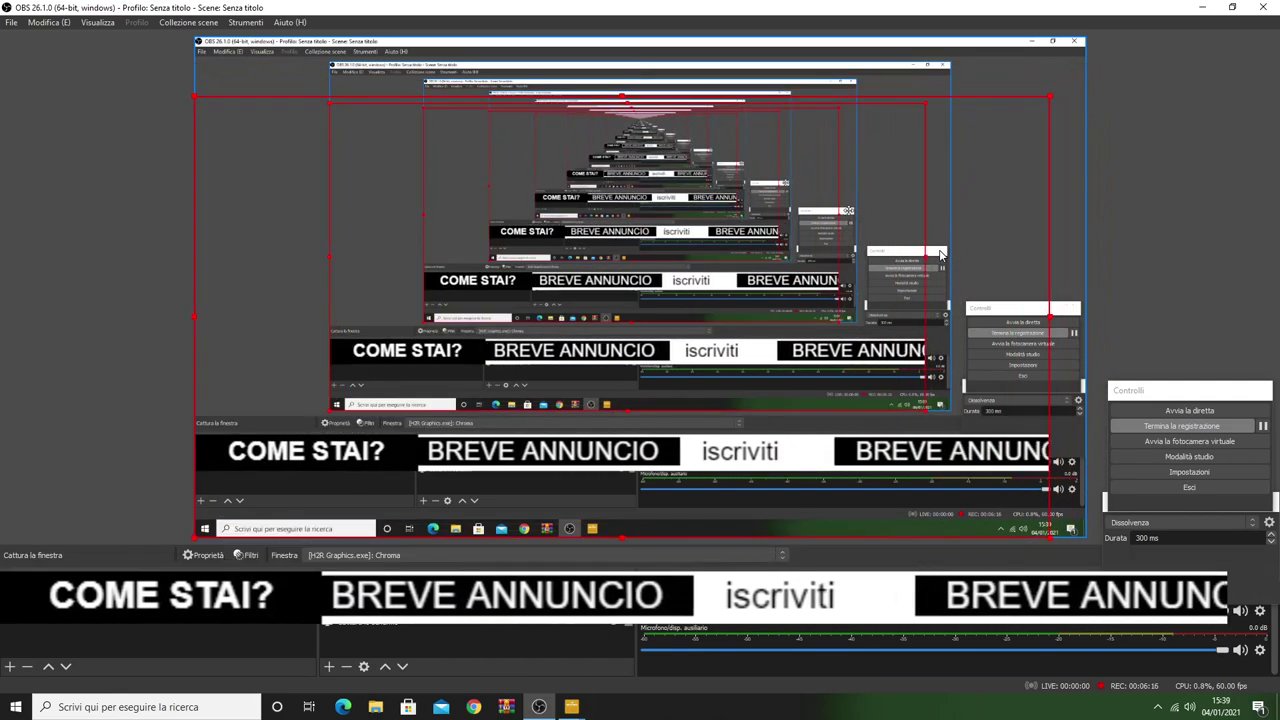
Minimize OBS and H2R Graphics, then move the Chroma output window partly below the desktop's bottom edge.
click(1229, 7)
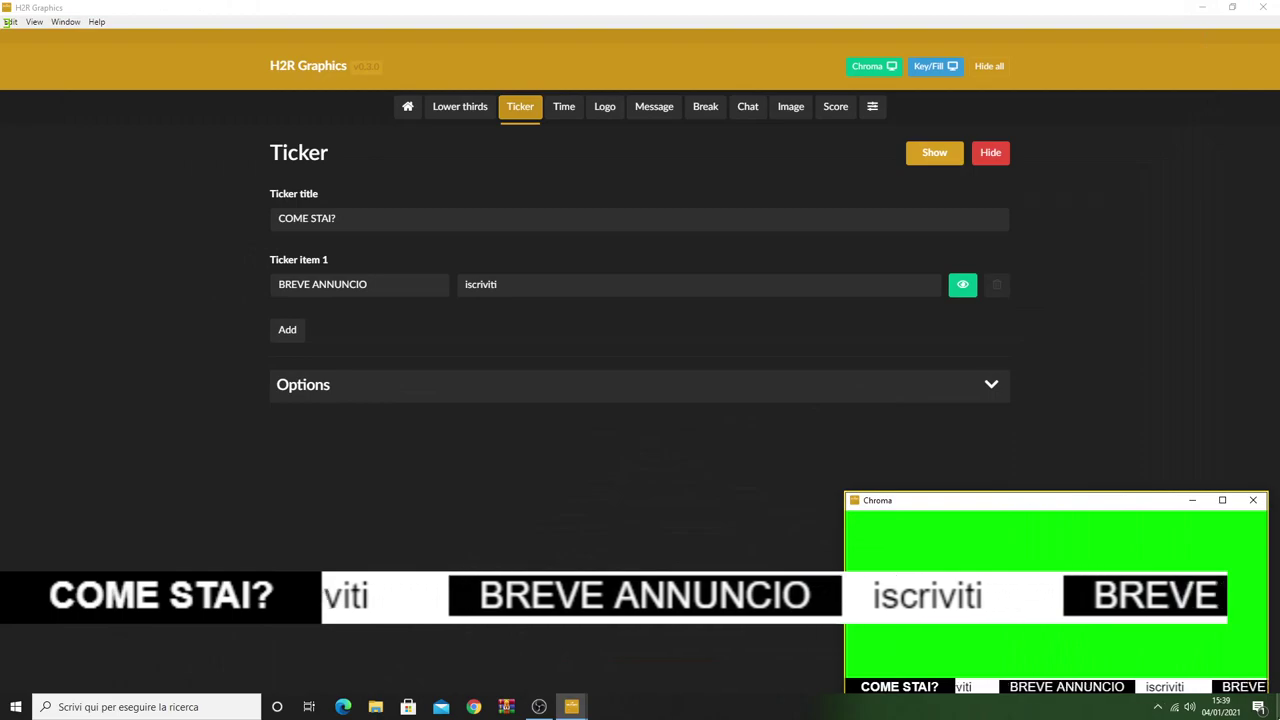
click(1201, 7)
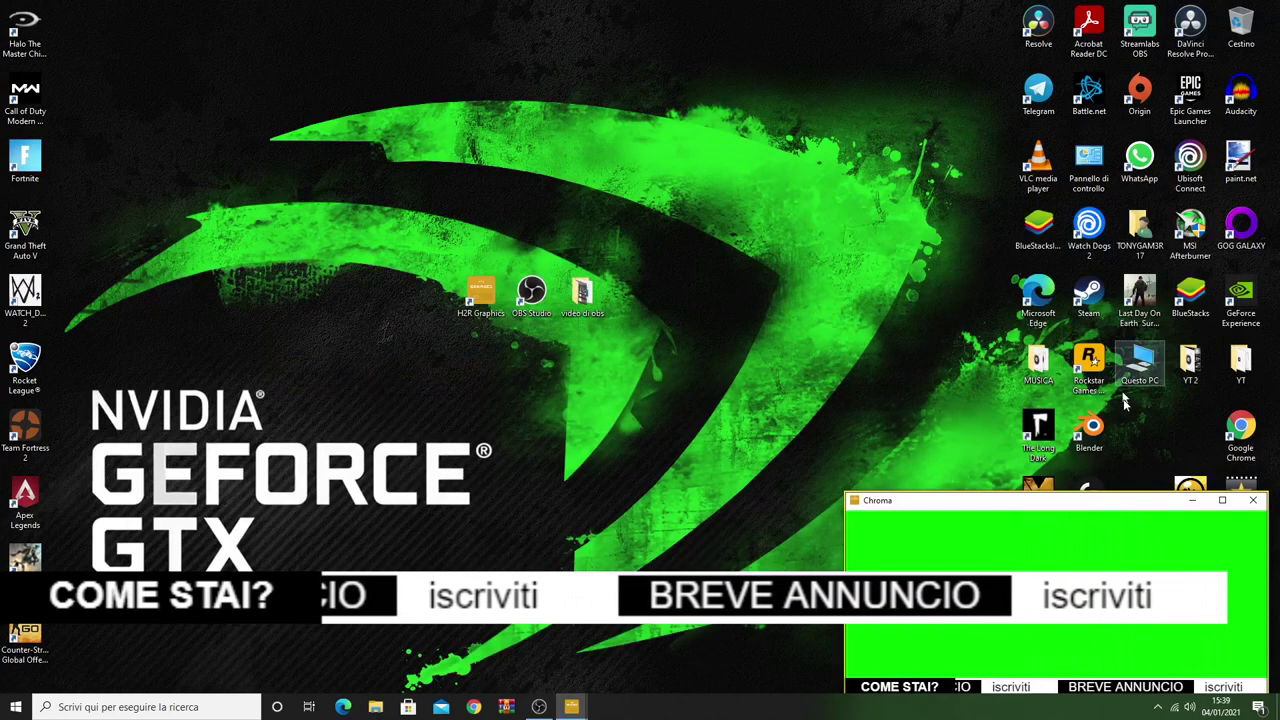
drag(1133, 509, 709, 577)
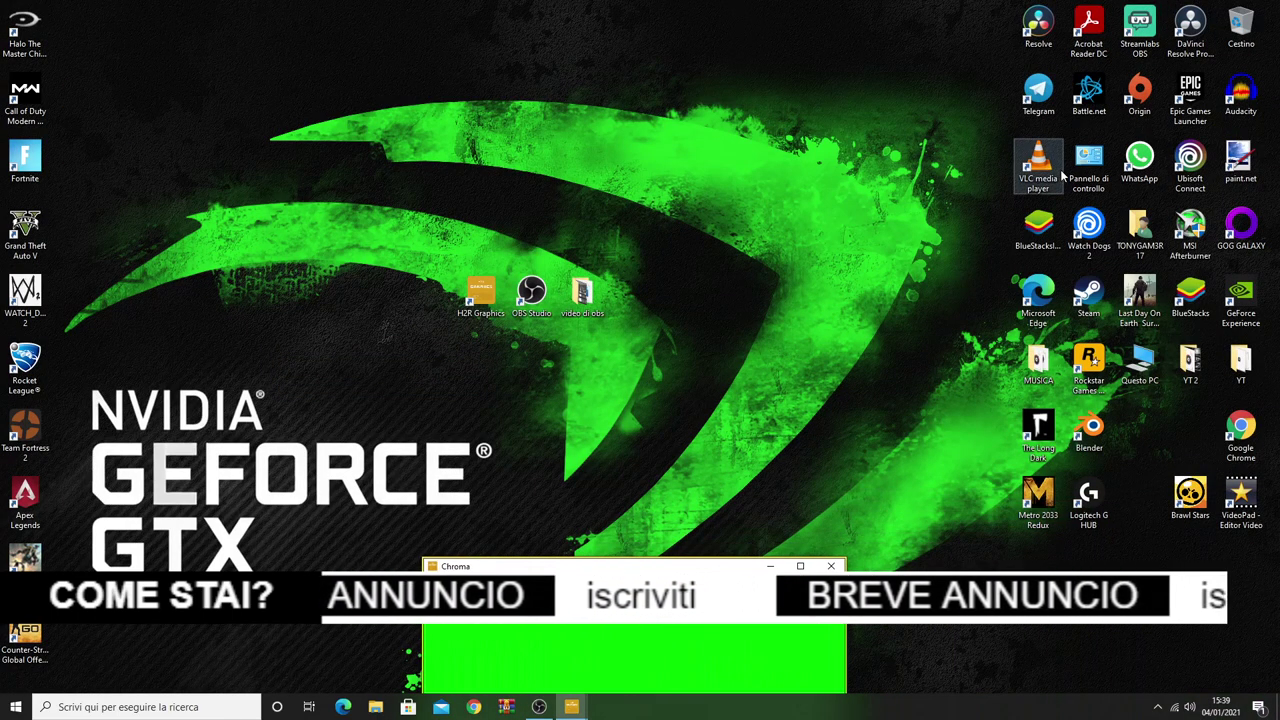